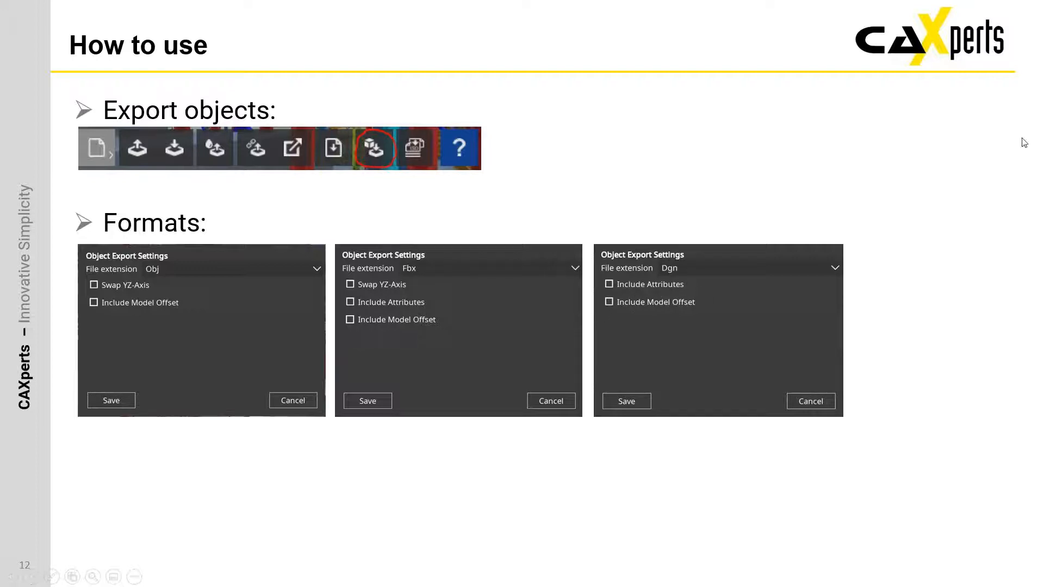
Advance the slide show to the Live Demo slide and switch to UniversalPlantViewer
{"action": "left_click", "coordinate": [779, 179]}
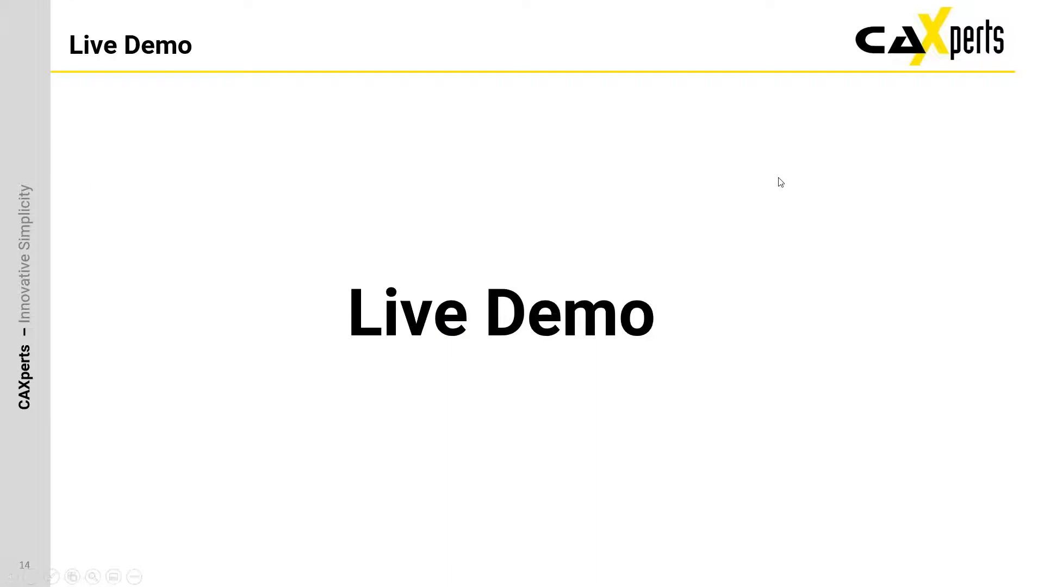
{"action": "key", "text": "alt+Tab"}
{"action": "key", "text": "alt+Tab"}
{"action": "key", "text": "alt+Tab"}
{"action": "key", "text": "alt+Tab"}
{"action": "key", "text": "alt+Tab"}
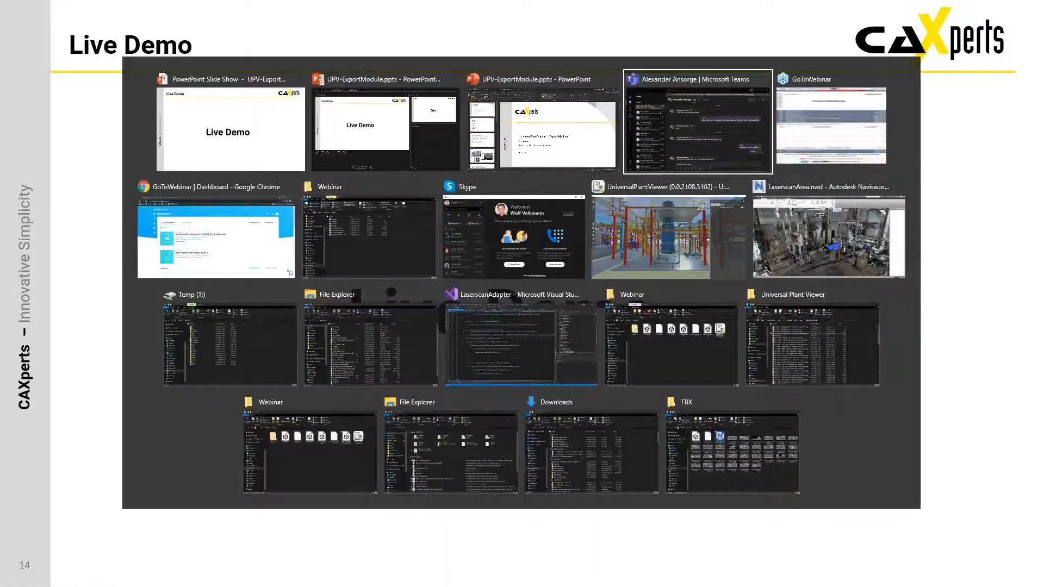
{"action": "key", "text": "alt+Tab"}
{"action": "key", "text": "alt+Tab"}
{"action": "key", "text": "alt+Tab"}
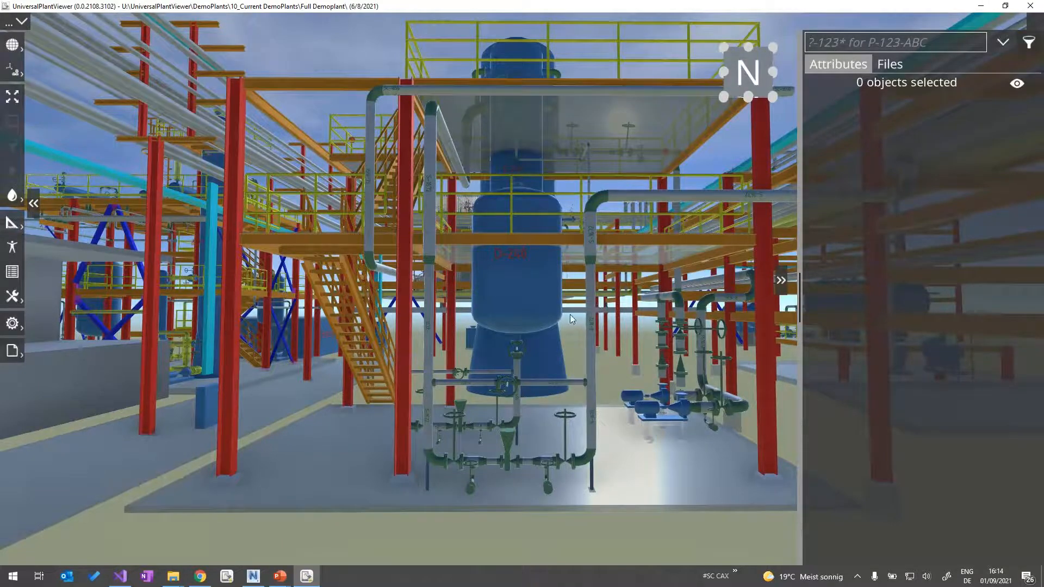
Select the D-240 vessel in the plant model and extend the selection to its entire D-240 hierarchy level
{"action": "scroll", "coordinate": [547, 324], "scroll_direction": "down", "scroll_amount": 1}
{"action": "left_click_drag", "start_coordinate": [546, 324], "coordinate": [532, 292]}
{"action": "scroll", "coordinate": [530, 307], "scroll_direction": "up", "scroll_amount": 3}
{"action": "double_click", "coordinate": [524, 286]}
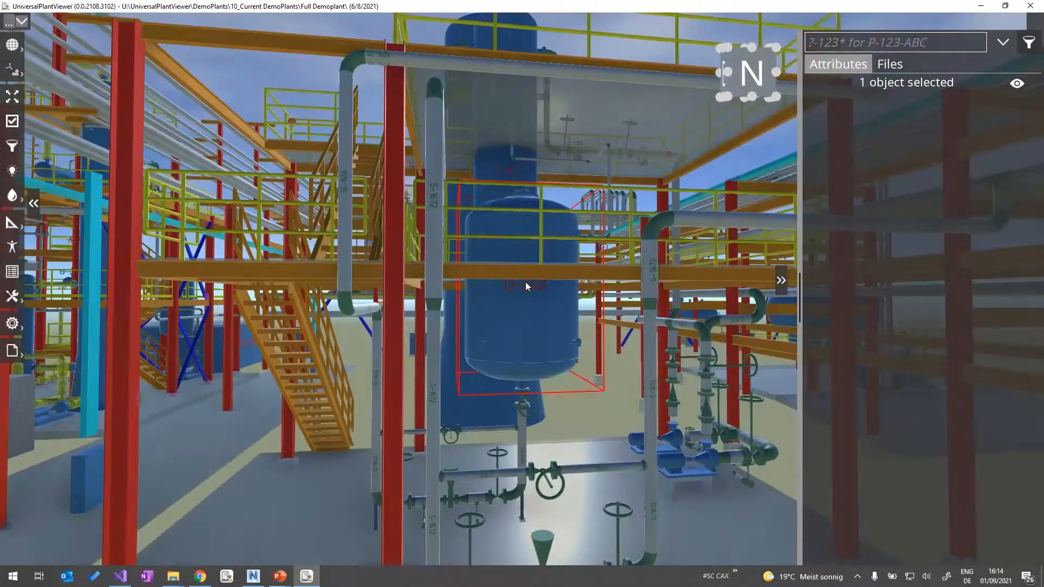
{"action": "scroll", "coordinate": [544, 306], "scroll_direction": "up", "scroll_amount": 2}
{"action": "scroll", "coordinate": [542, 302], "scroll_direction": "up", "scroll_amount": 4}
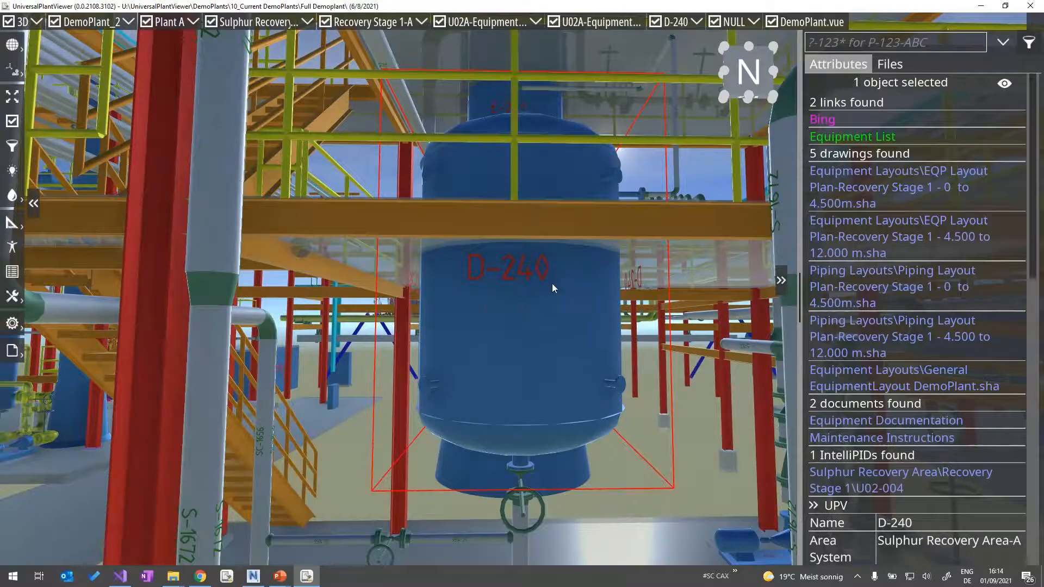
{"action": "middle_click_drag", "start_coordinate": [550, 294], "coordinate": [548, 294]}
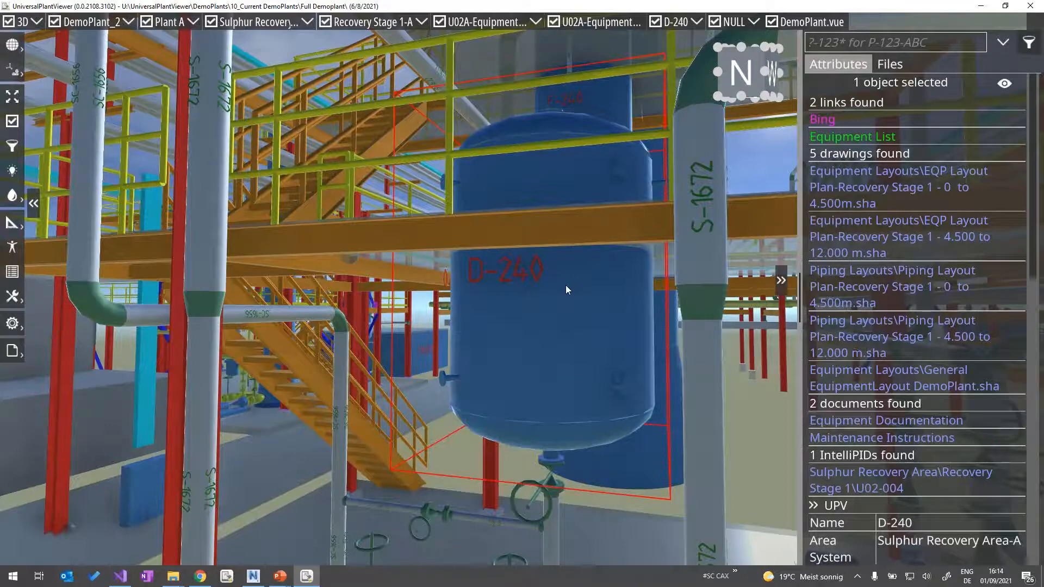
{"action": "middle_click_drag", "start_coordinate": [566, 285], "coordinate": [569, 287]}
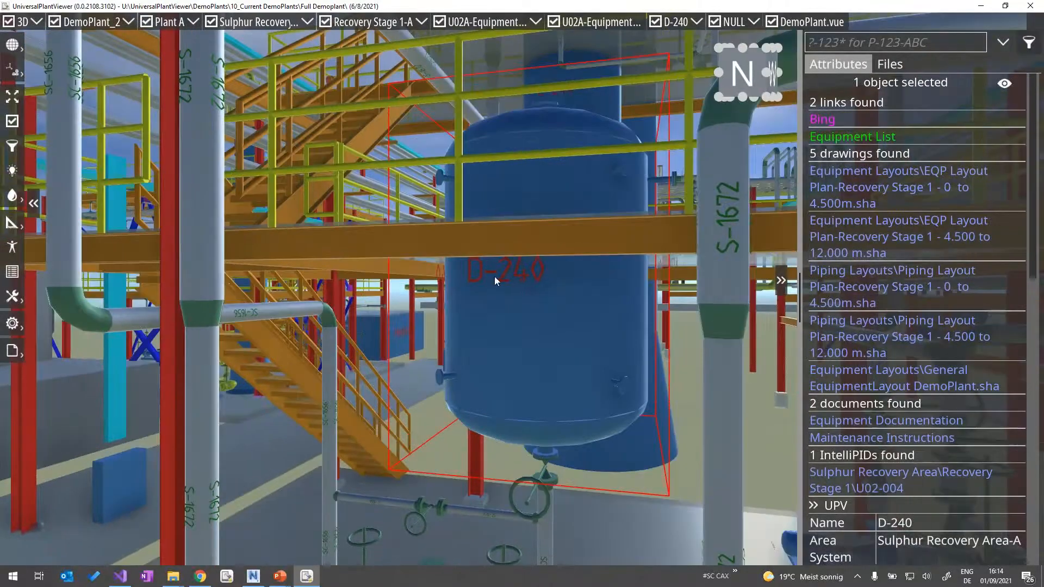
{"action": "middle_click_drag", "start_coordinate": [503, 275], "coordinate": [518, 286]}
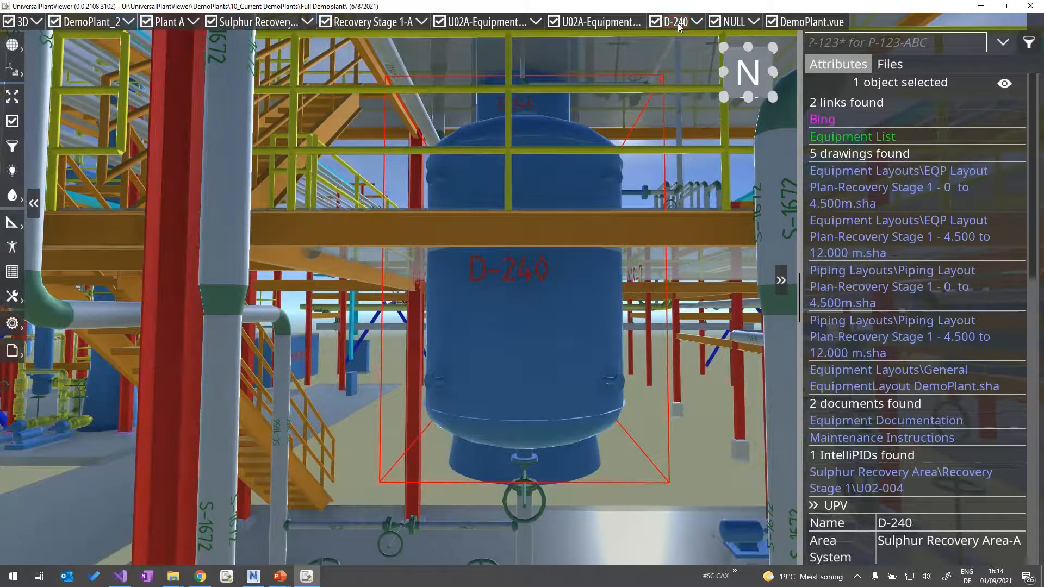
{"action": "left_click", "coordinate": [678, 23]}
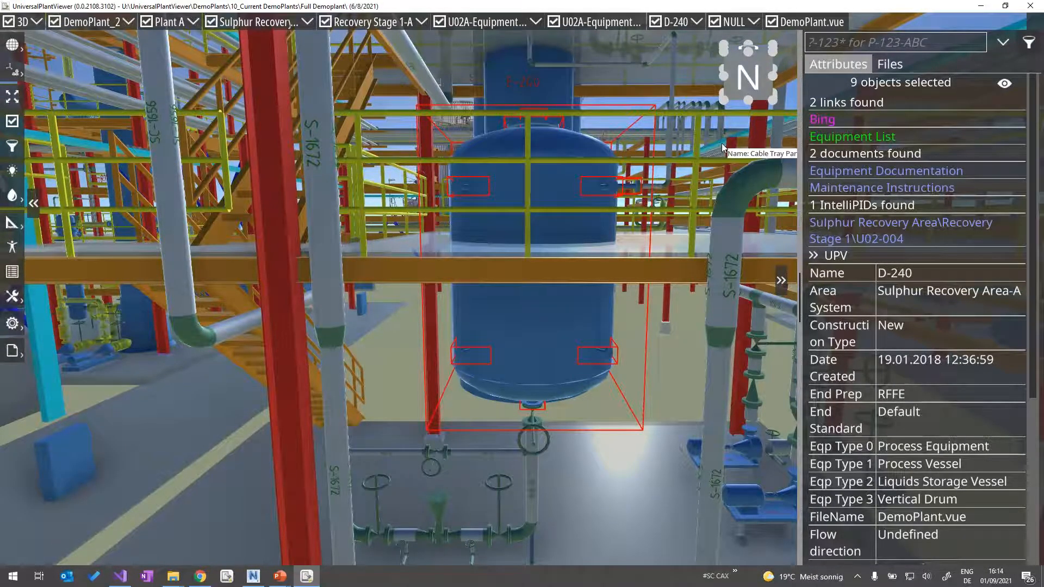
Set up an object export in Fbx format with Selected as the target, including attributes and links
{"action": "left_click", "coordinate": [10, 351]}
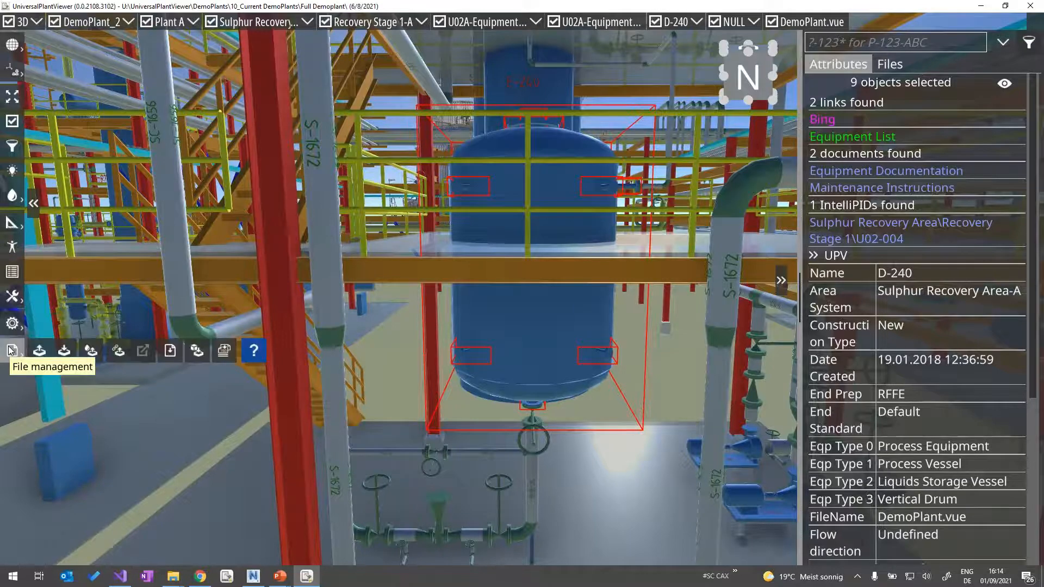
{"action": "left_click", "coordinate": [198, 353]}
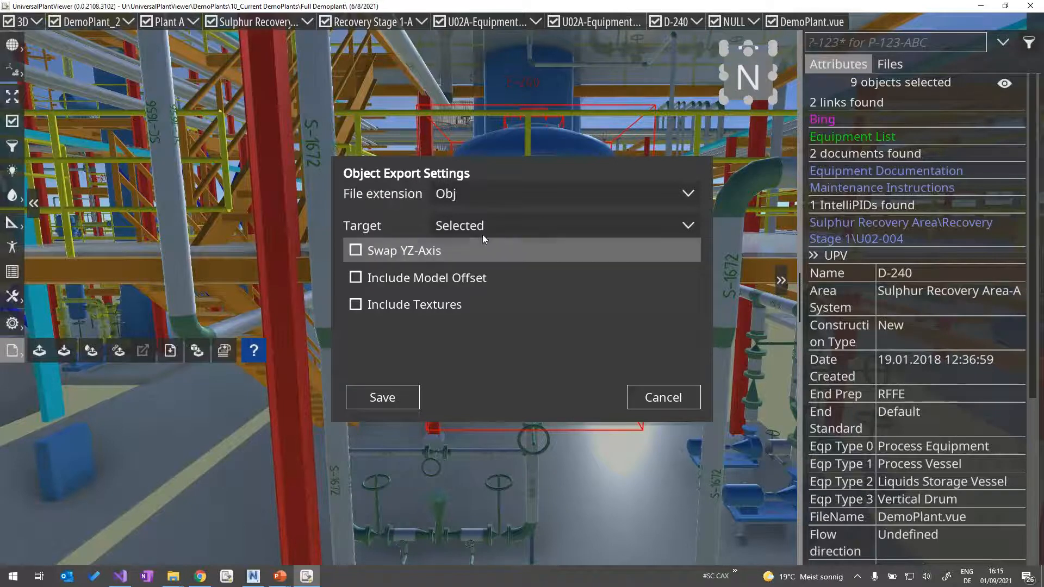
{"action": "left_click", "coordinate": [535, 225]}
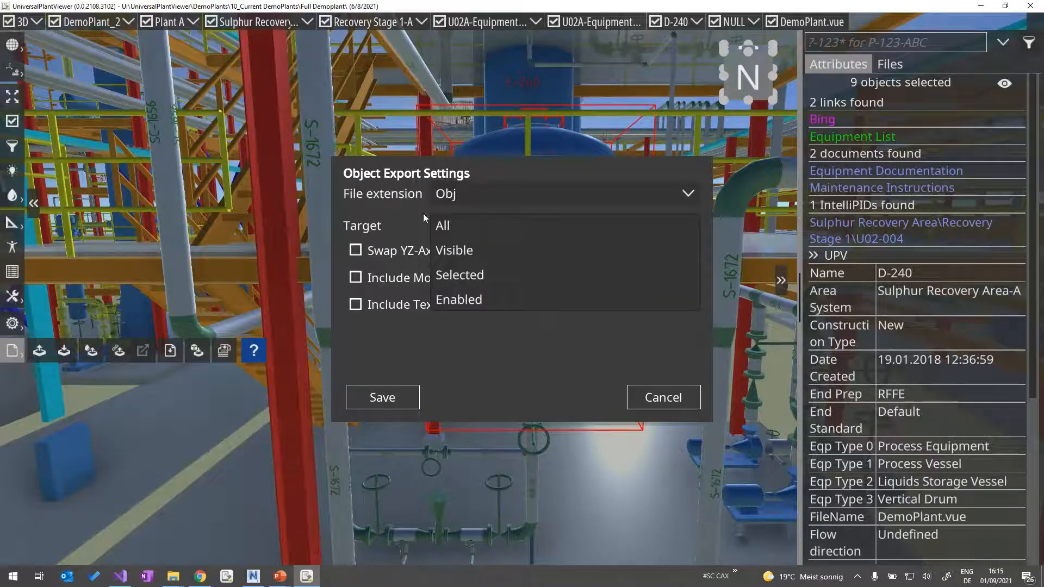
{"action": "left_click", "coordinate": [408, 224]}
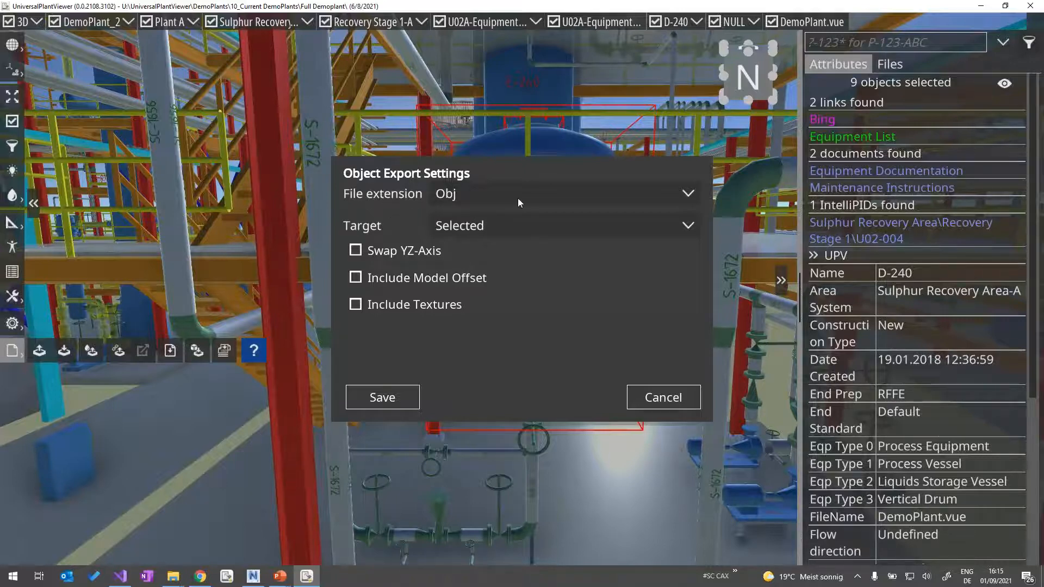
{"action": "left_click", "coordinate": [540, 193]}
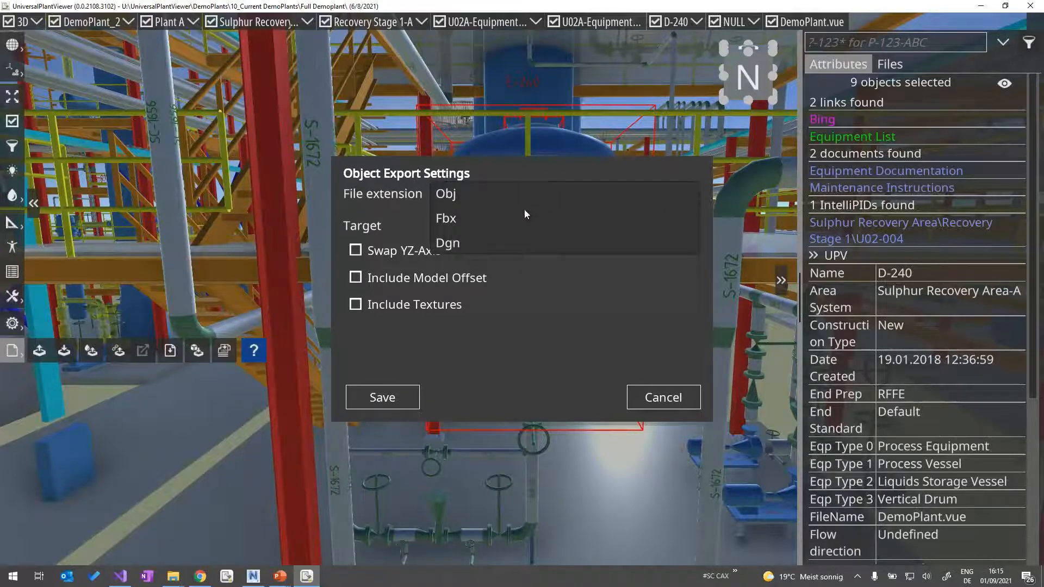
{"action": "left_click", "coordinate": [461, 220]}
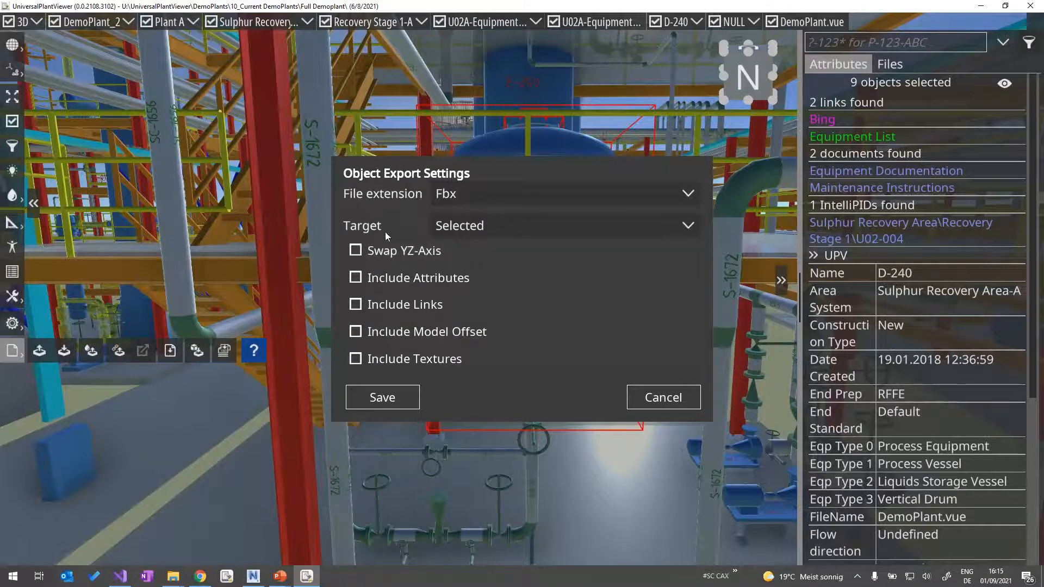
{"action": "left_click", "coordinate": [538, 228]}
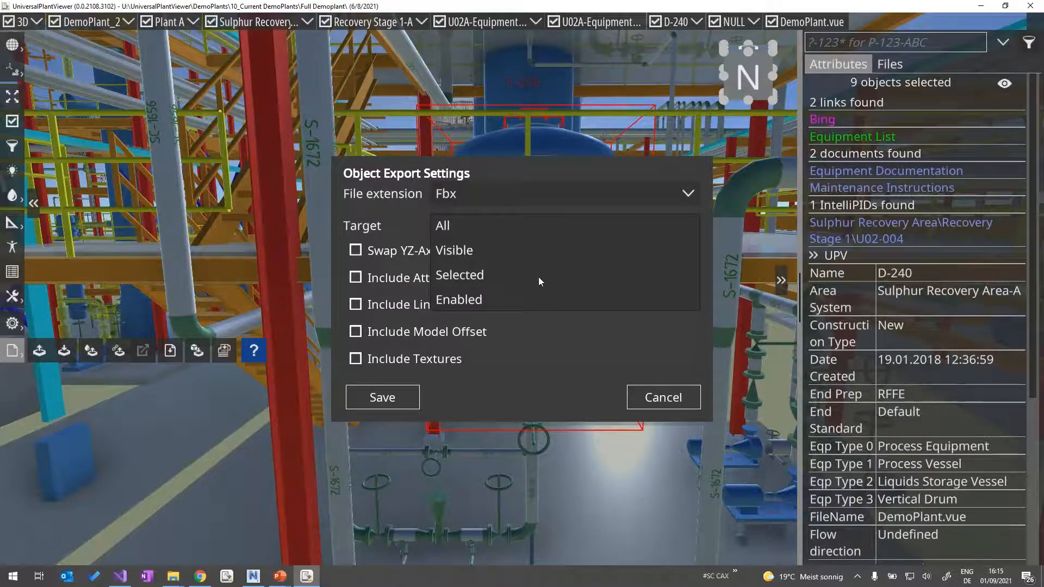
{"action": "left_click", "coordinate": [457, 275]}
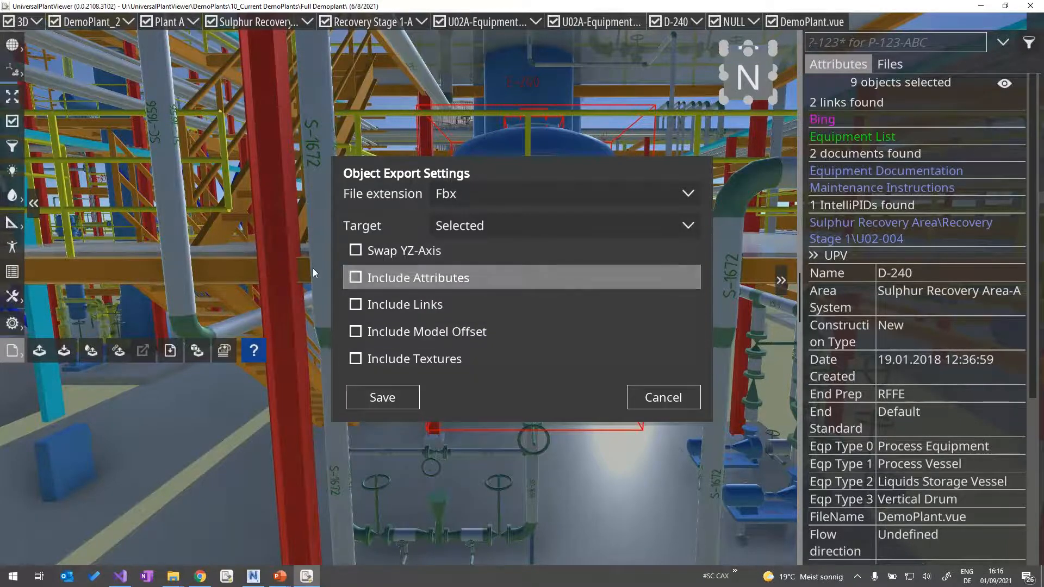
{"action": "left_click", "coordinate": [355, 281]}
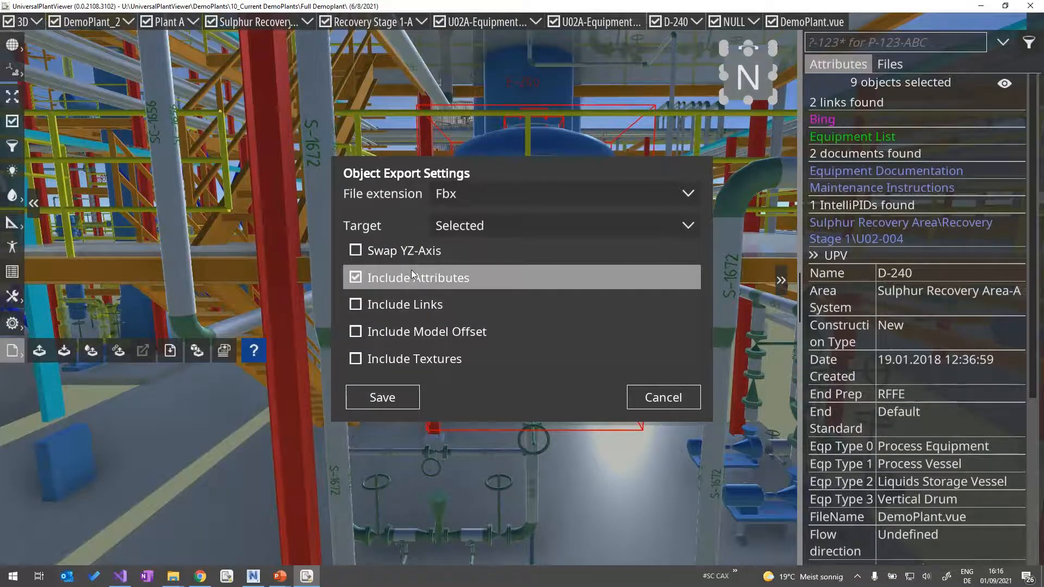
{"action": "left_click", "coordinate": [356, 305]}
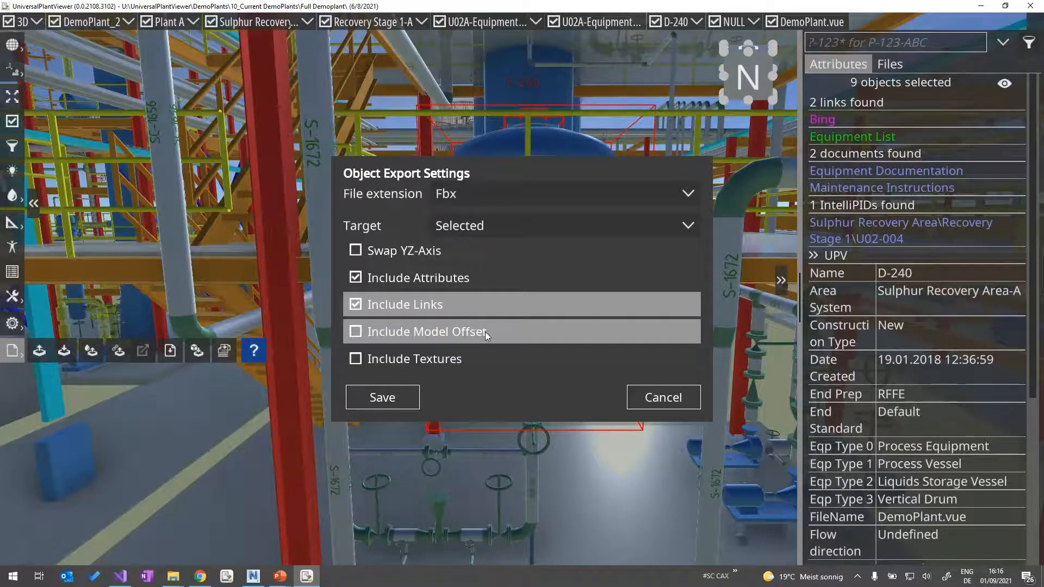
Save the exported vessel as an FBX file named D-240-demo in D:\Webinar
{"action": "left_click", "coordinate": [405, 394]}
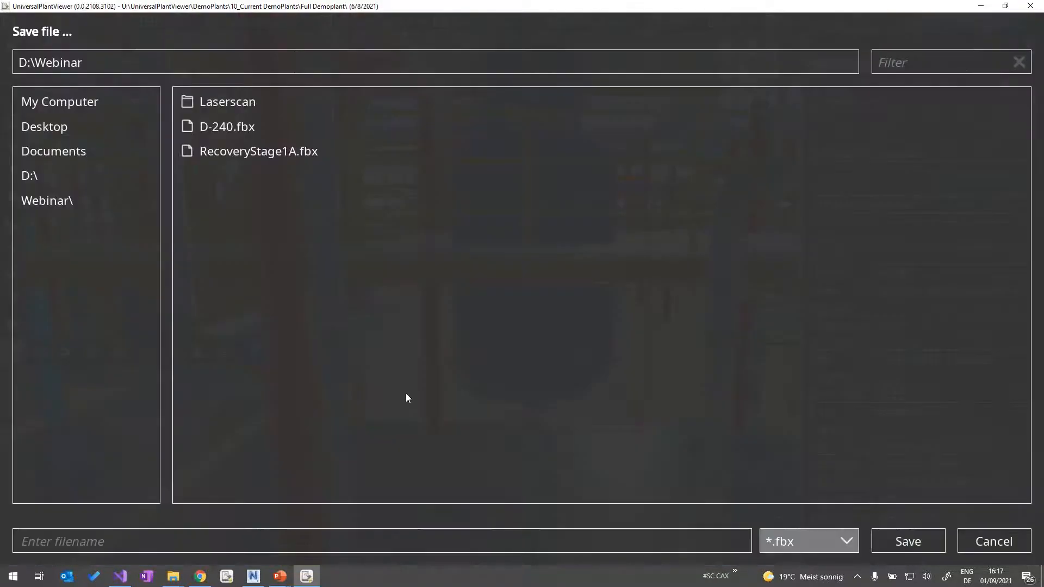
{"action": "left_click", "coordinate": [97, 534]}
{"action": "type", "text": "D-240"}
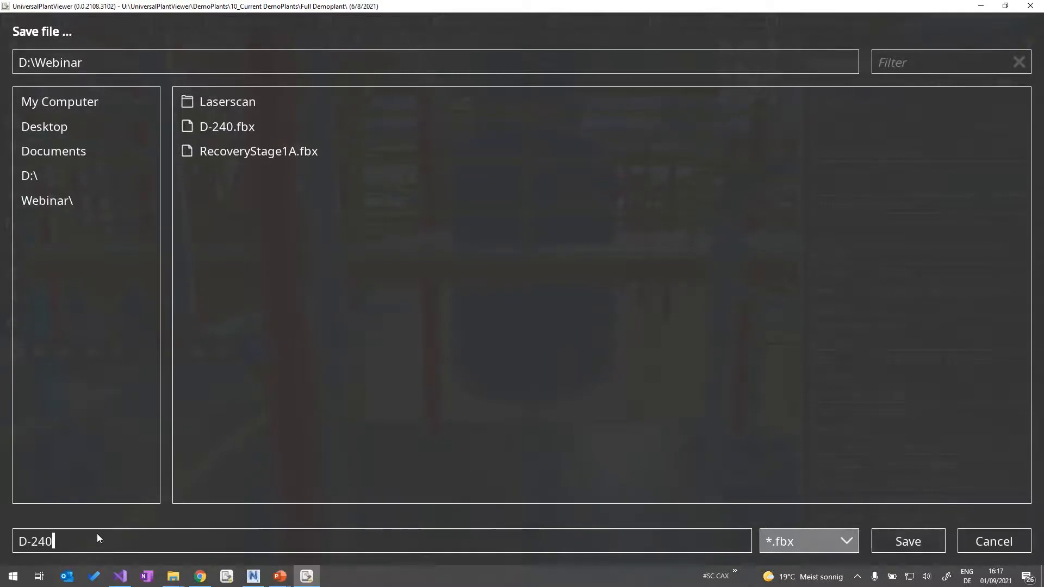
{"action": "type", "text": "-demo"}
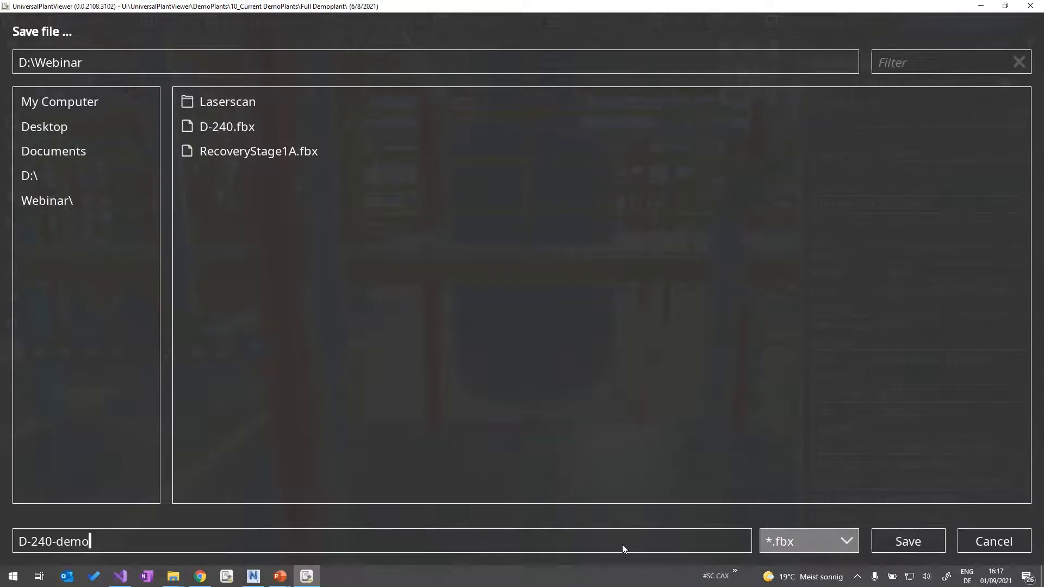
{"action": "left_click", "coordinate": [921, 547]}
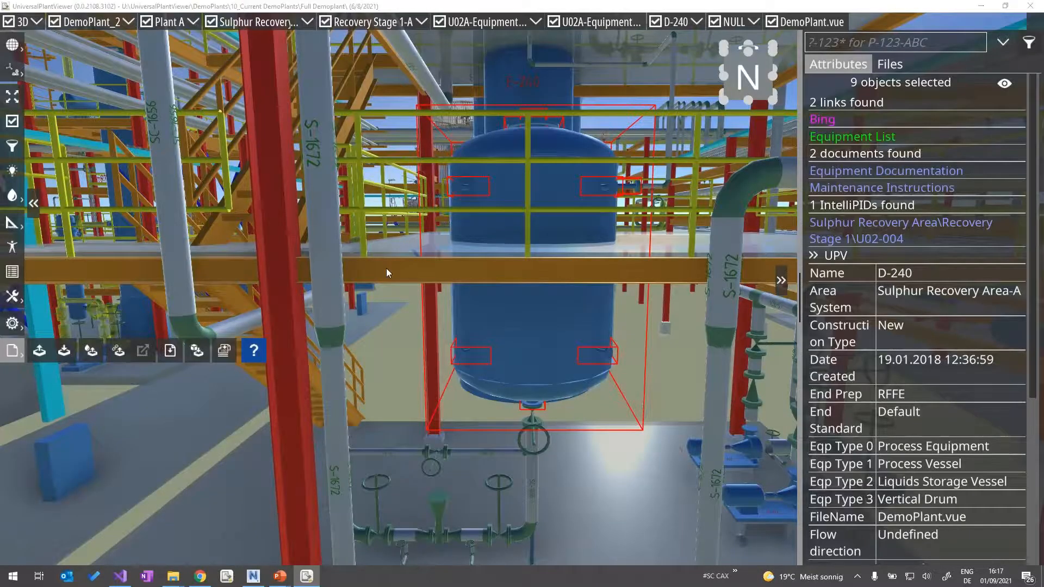
Start Blender and delete the default cube from the new scene
{"action": "left_click", "coordinate": [16, 579]}
{"action": "type", "text": "blender"}
{"action": "key", "text": "Return"}
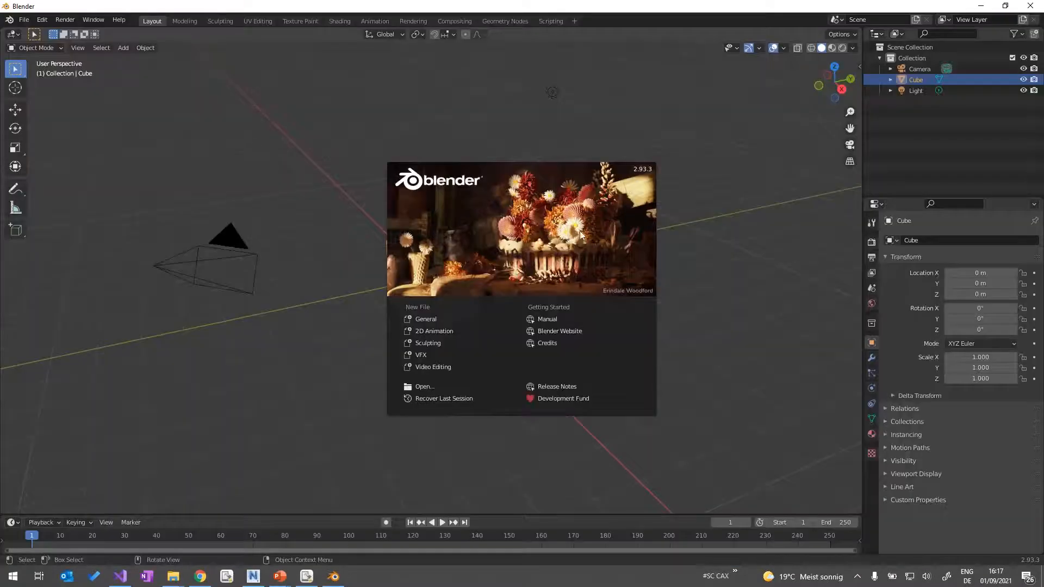
{"action": "left_click", "coordinate": [415, 267]}
{"action": "key", "text": "Delete"}
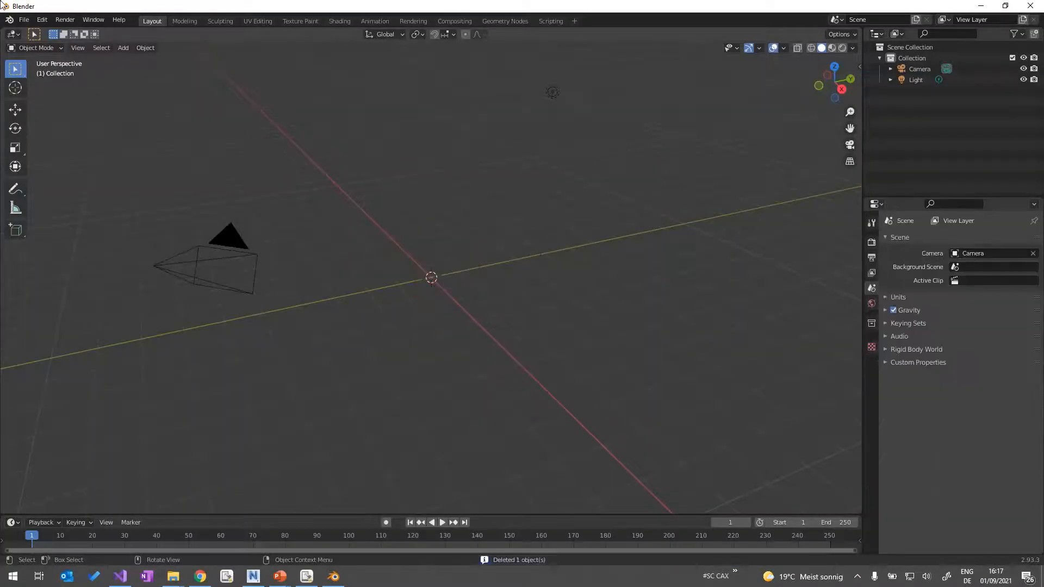
Import D-240-demo.fbx from the D:\Webinar folder as FBX, keeping the default import options
{"action": "left_click", "coordinate": [42, 19]}
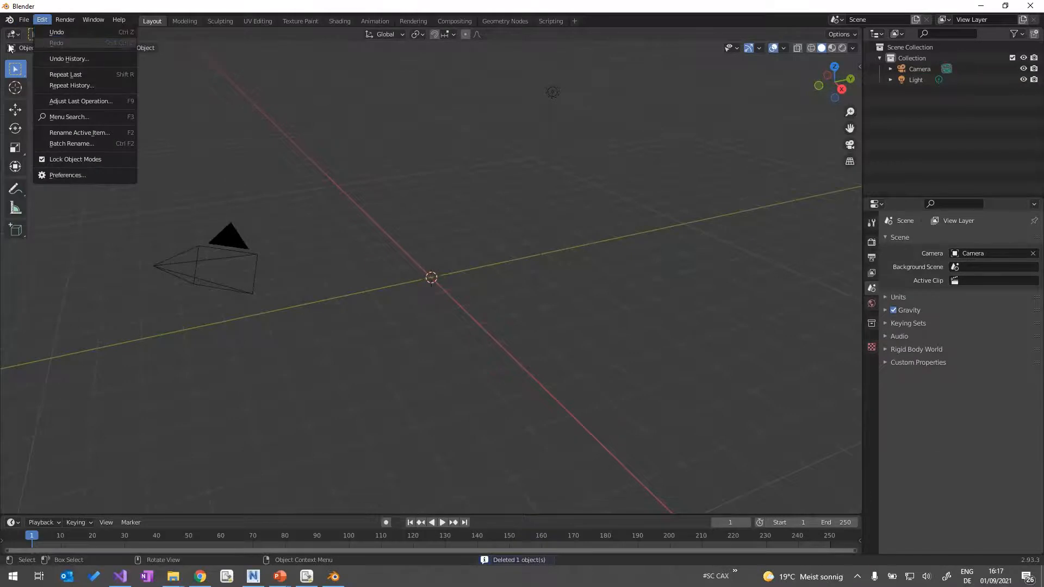
{"action": "left_click", "coordinate": [23, 20]}
{"action": "mouse_move", "coordinate": [65, 168]}
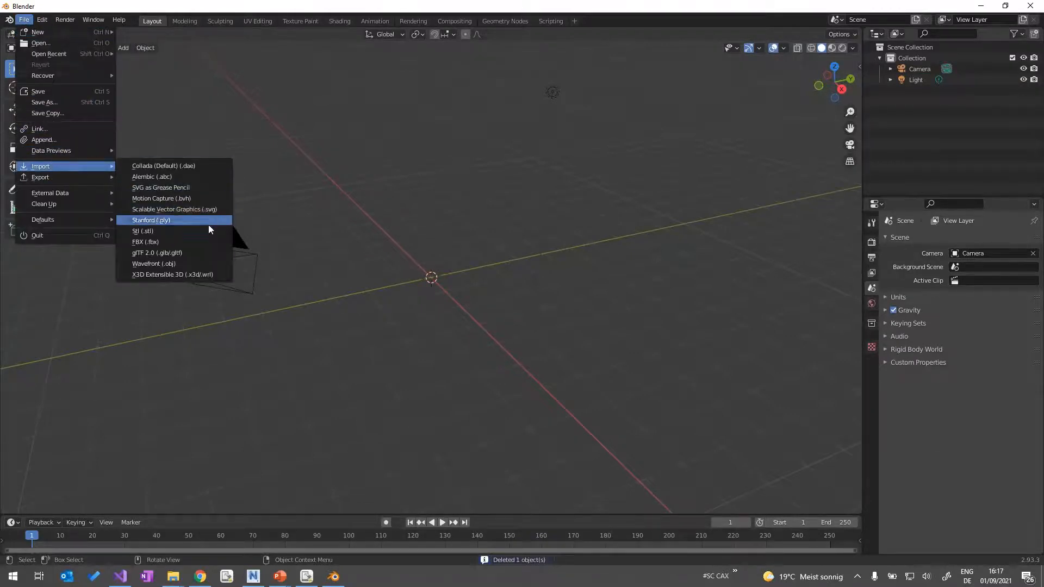
{"action": "left_click", "coordinate": [178, 243]}
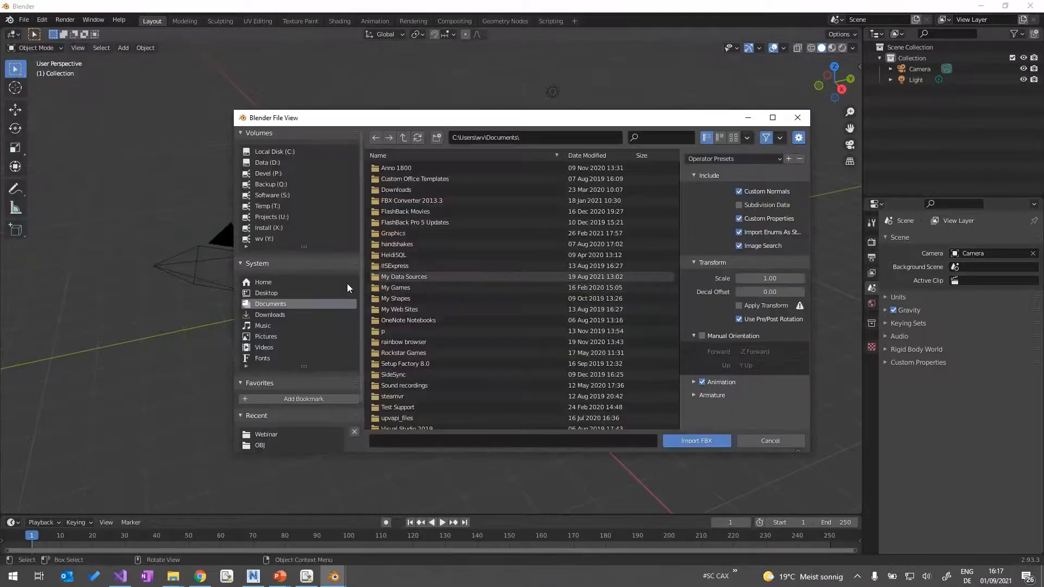
{"action": "left_click", "coordinate": [265, 163]}
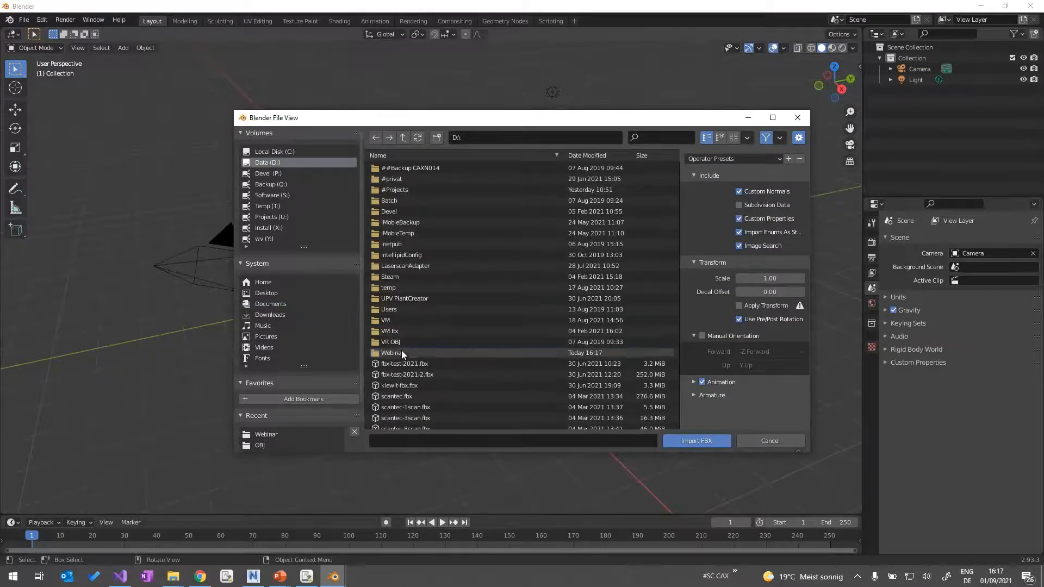
{"action": "double_click", "coordinate": [404, 353]}
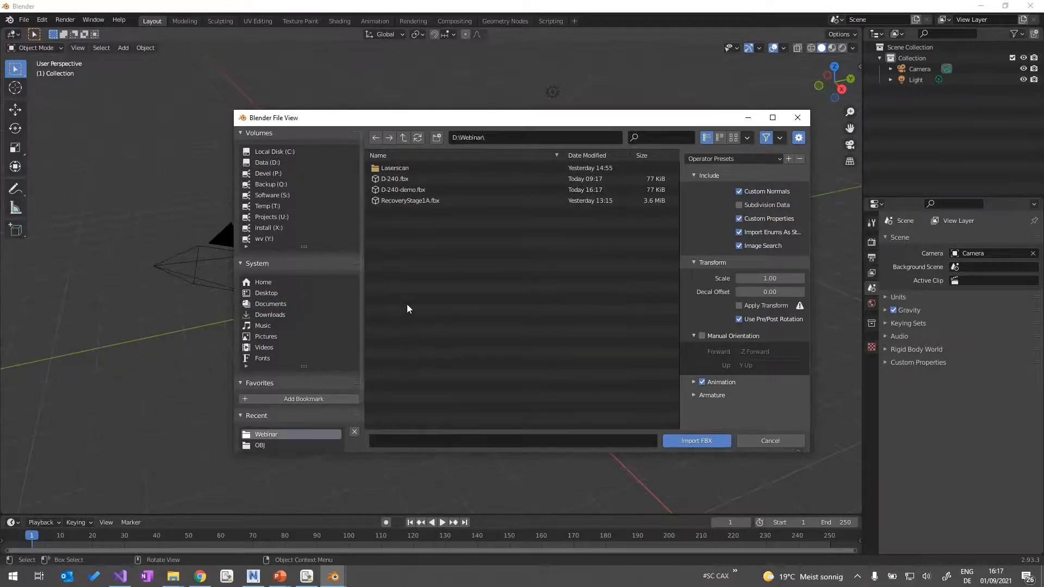
{"action": "left_click", "coordinate": [396, 192]}
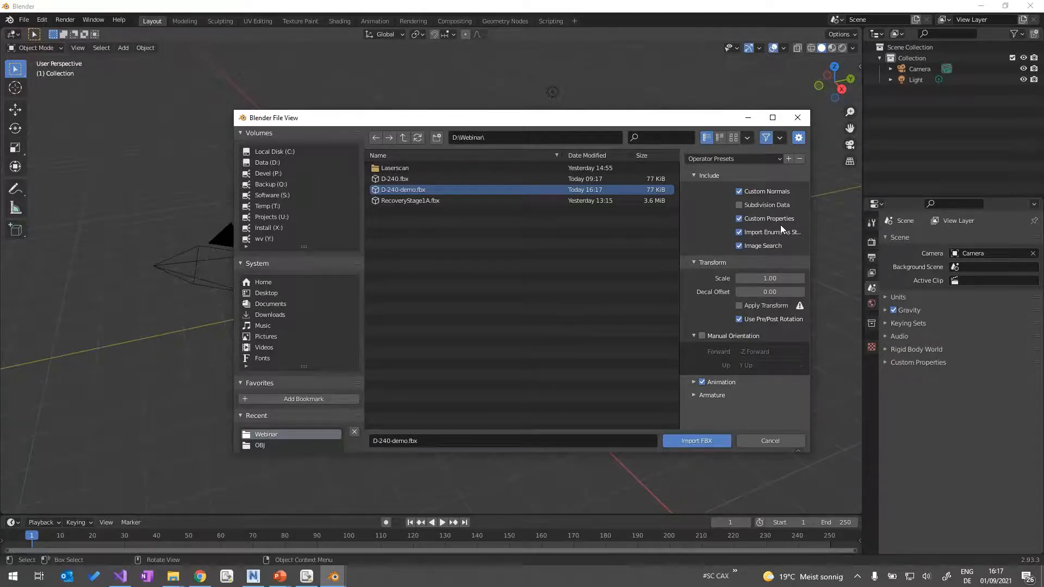
{"action": "left_click", "coordinate": [687, 440]}
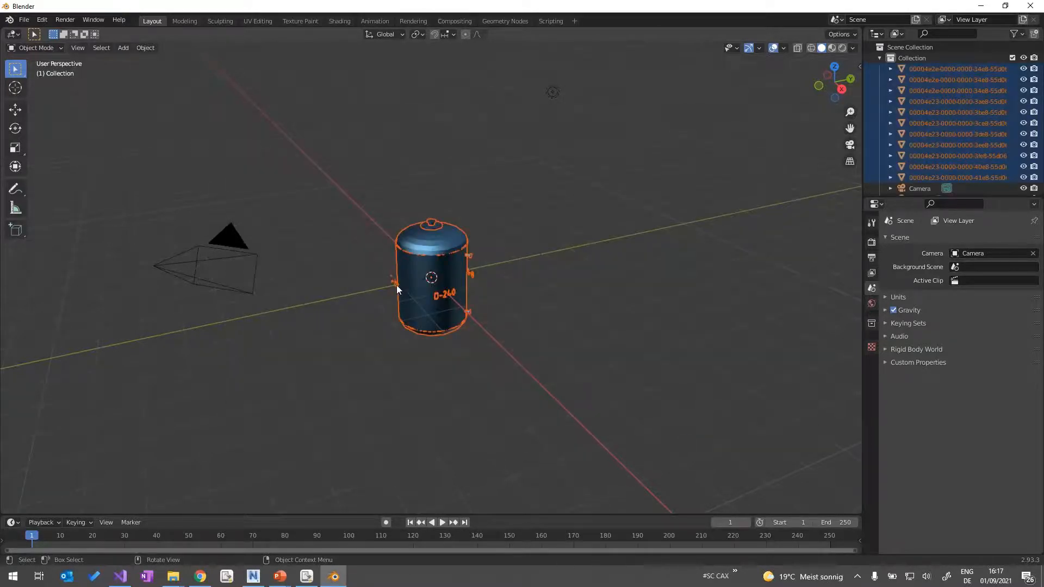
Select the main body of the imported vessel and examine the model from several sides
{"action": "scroll", "coordinate": [396, 284], "scroll_direction": "up", "scroll_amount": 5}
{"action": "mouse_move", "coordinate": [378, 308]}
{"action": "left_mouse_down"}
{"action": "mouse_move", "coordinate": [403, 308]}
{"action": "mouse_move", "coordinate": [395, 307]}
{"action": "left_mouse_up"}
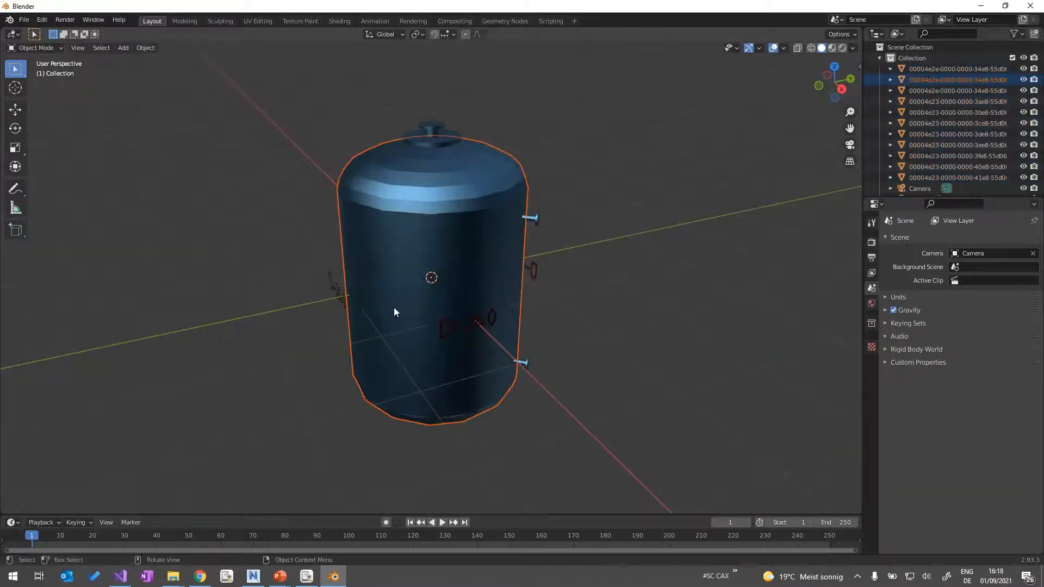
{"action": "middle_click_drag", "start_coordinate": [394, 308], "coordinate": [423, 363]}
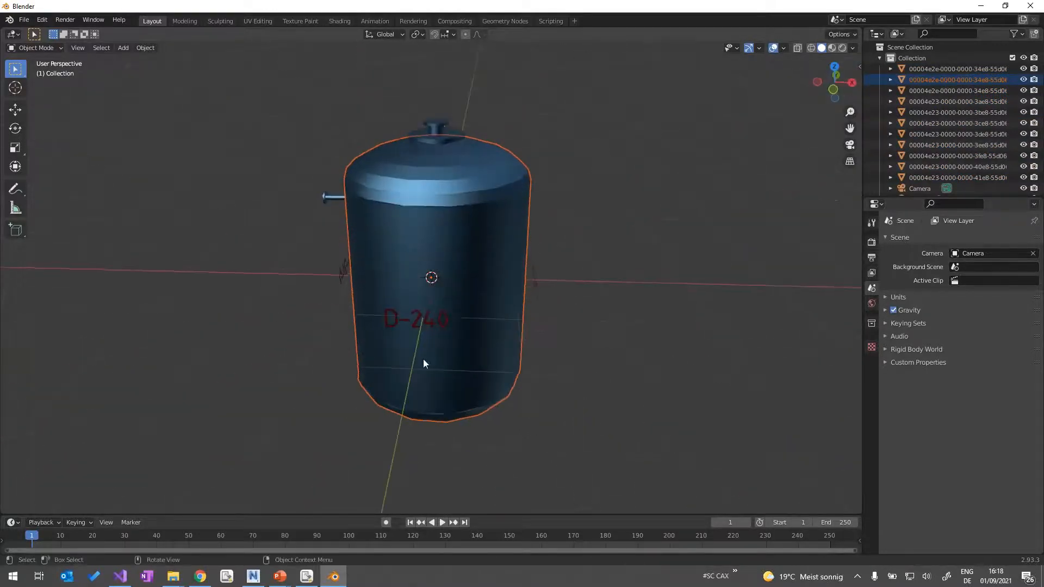
{"action": "middle_click_drag", "start_coordinate": [406, 328], "coordinate": [497, 154]}
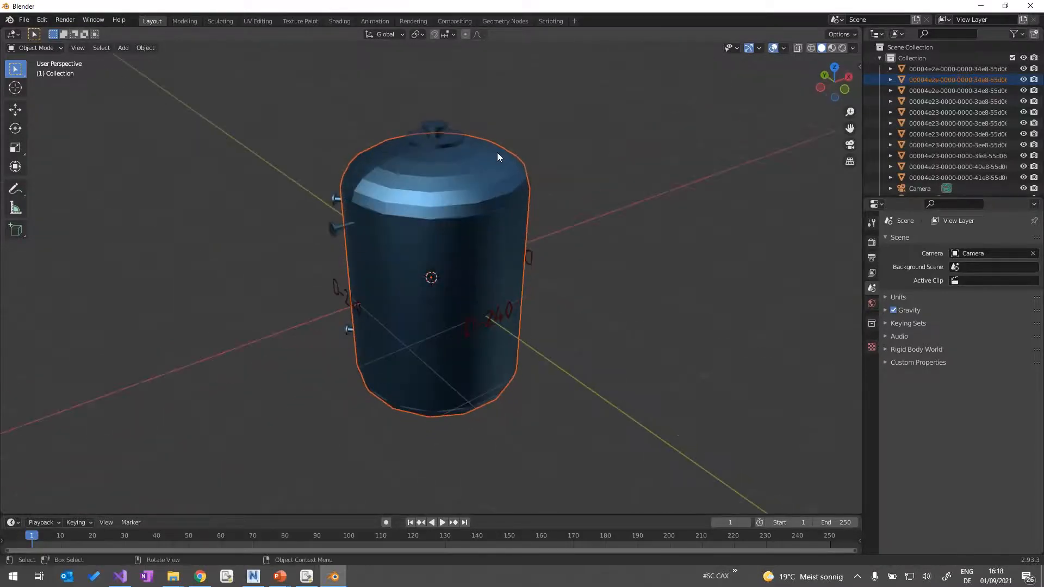
Select the nozzle on top of the vessel and examine its custom properties, including the Bing link
{"action": "left_click", "coordinate": [436, 130]}
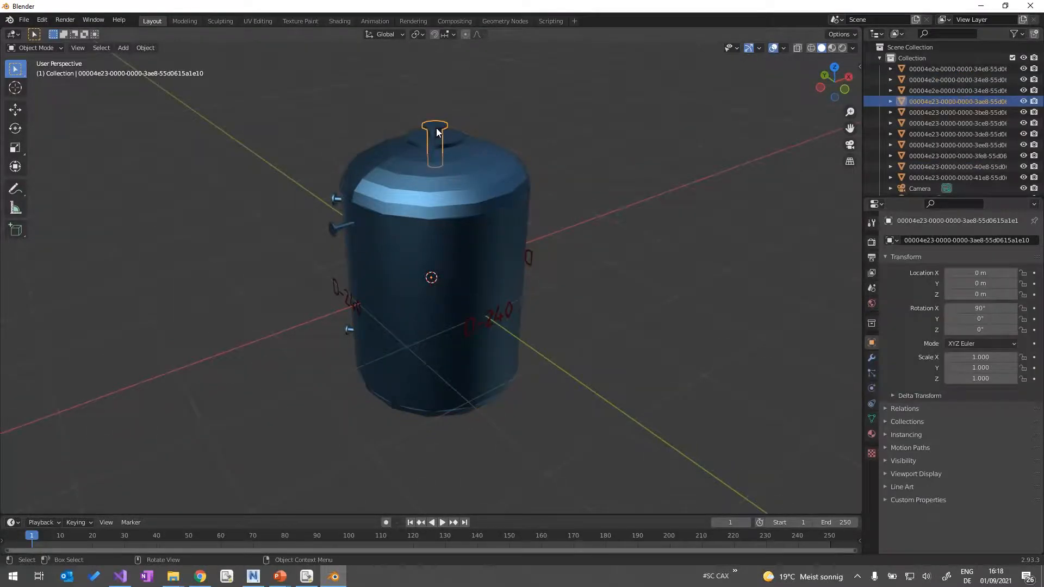
{"action": "left_click", "coordinate": [885, 501]}
{"action": "scroll", "coordinate": [955, 407], "scroll_direction": "down", "scroll_amount": 5}
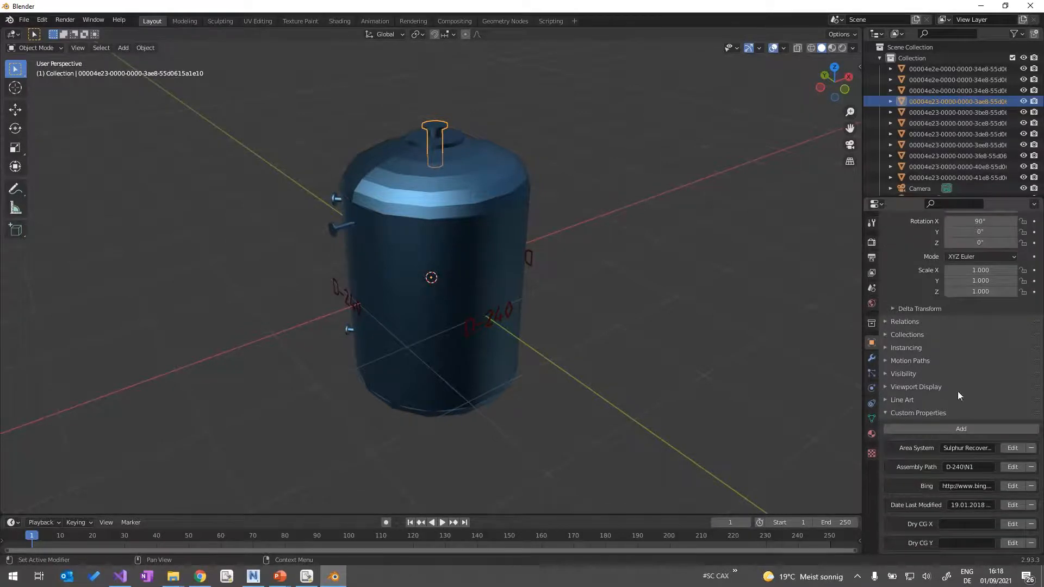
{"action": "scroll", "coordinate": [952, 369], "scroll_direction": "down", "scroll_amount": 2}
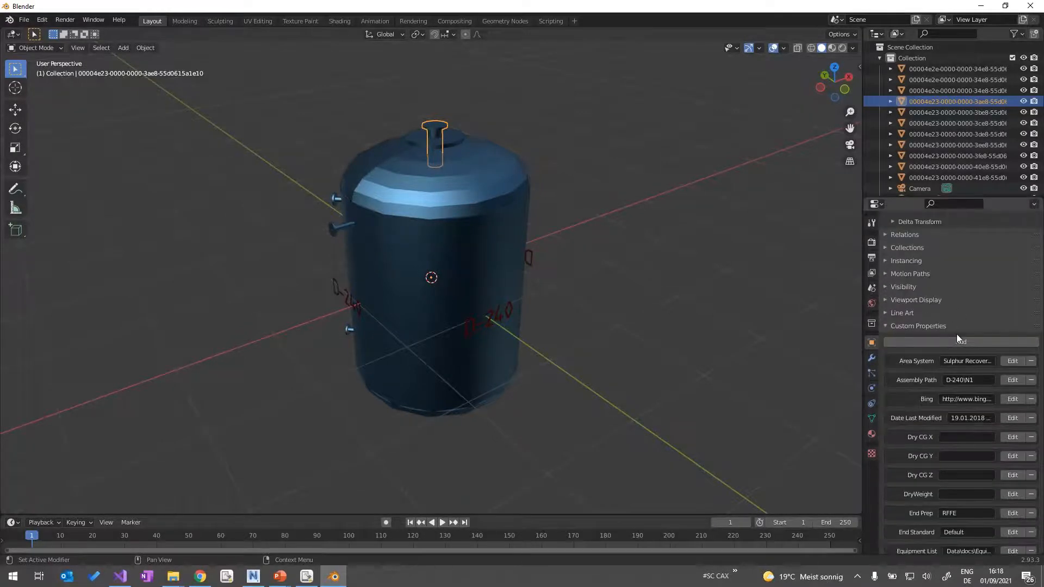
{"action": "scroll", "coordinate": [955, 360], "scroll_direction": "down", "scroll_amount": 1}
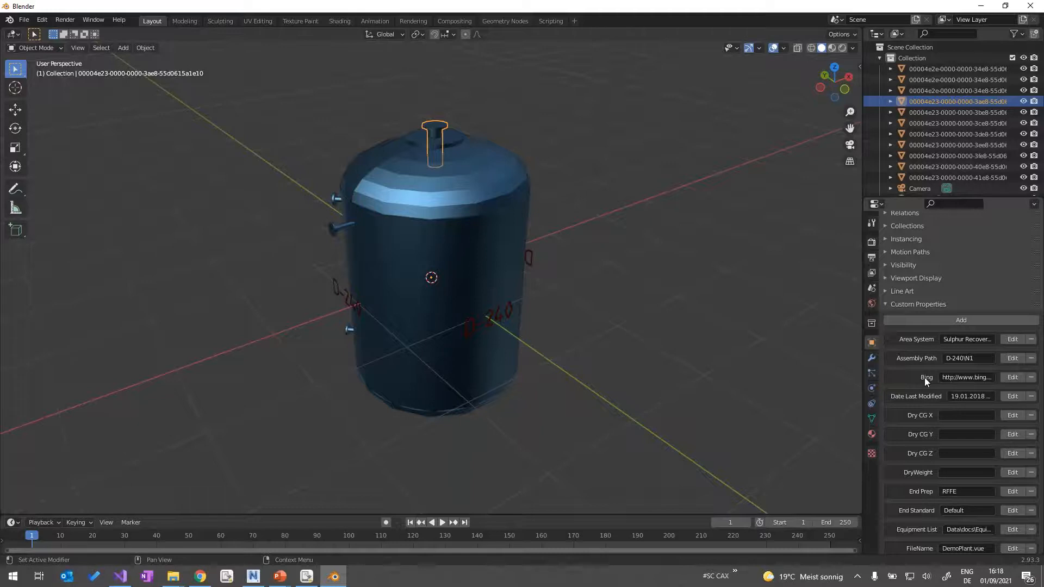
{"action": "left_click", "coordinate": [962, 378]}
{"action": "left_click", "coordinate": [979, 379]}
Select the vessel's main body and examine its full list of custom properties
{"action": "left_click", "coordinate": [526, 187]}
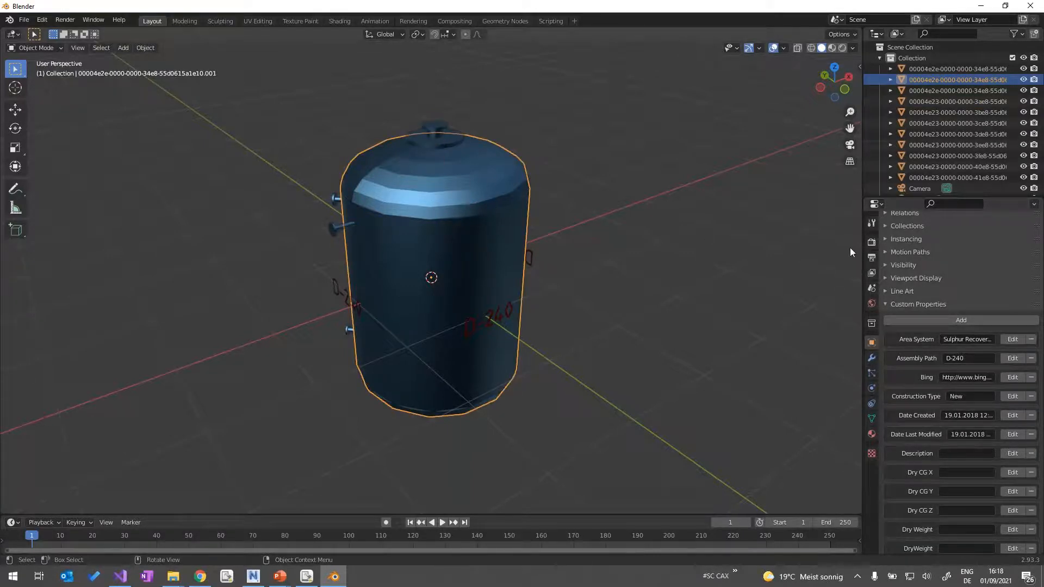
{"action": "scroll", "coordinate": [933, 392], "scroll_direction": "down", "scroll_amount": 3}
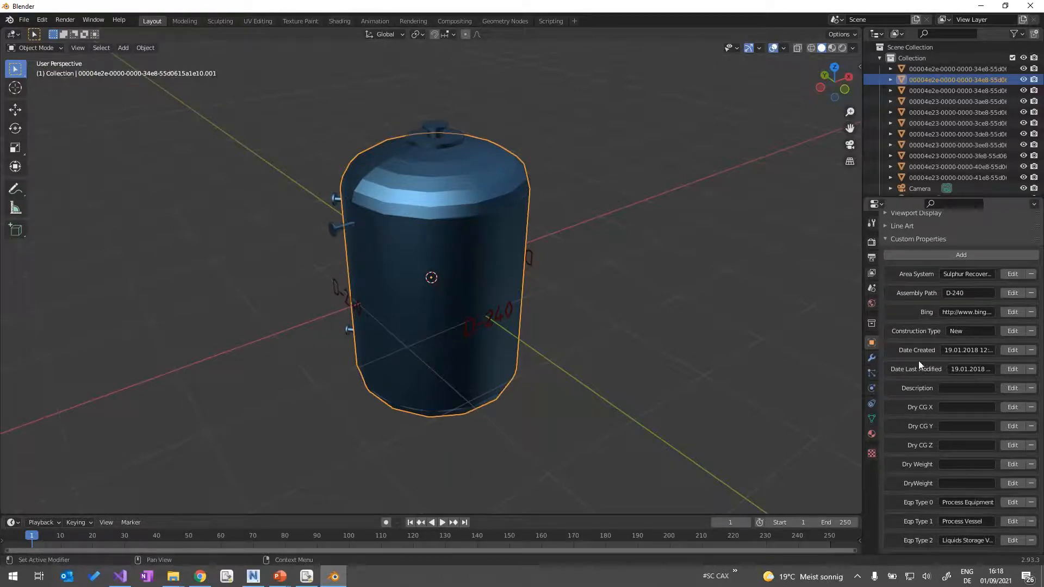
{"action": "scroll", "coordinate": [920, 362], "scroll_direction": "up", "scroll_amount": 2}
{"action": "scroll", "coordinate": [924, 372], "scroll_direction": "down", "scroll_amount": 7}
{"action": "scroll", "coordinate": [920, 383], "scroll_direction": "down", "scroll_amount": 3}
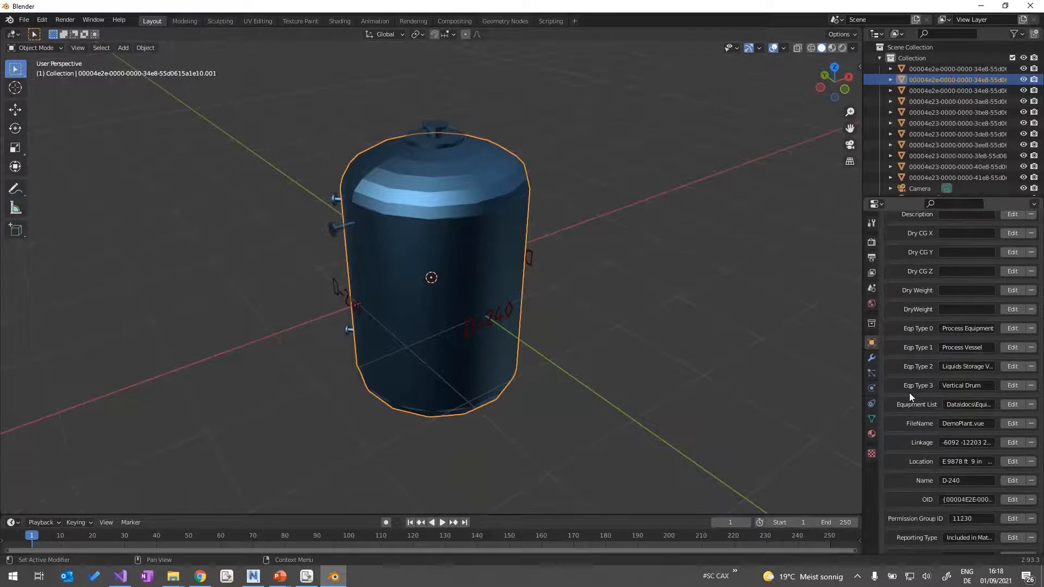
{"action": "scroll", "coordinate": [904, 479], "scroll_direction": "down", "scroll_amount": 2}
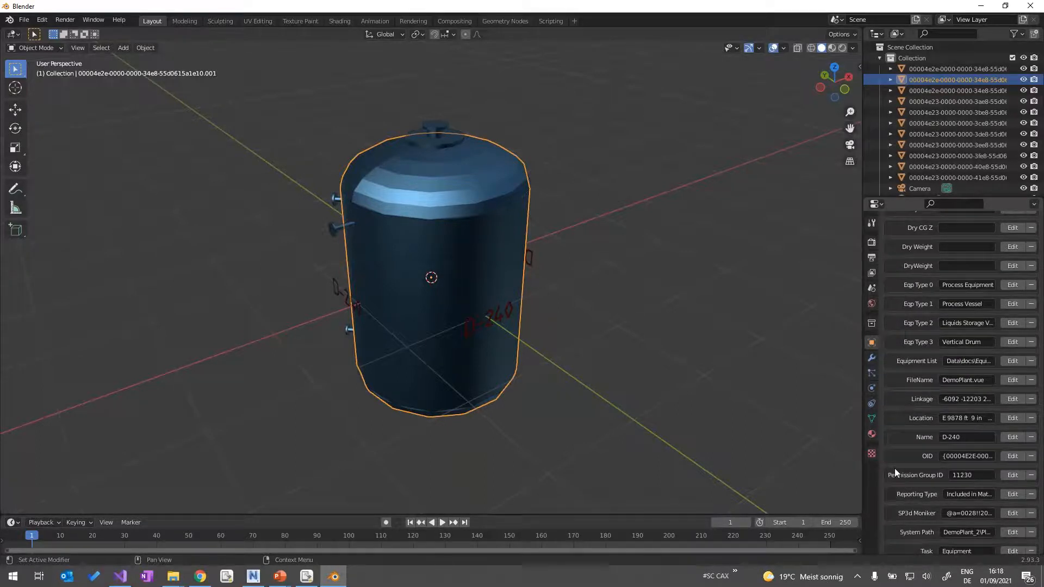
{"action": "scroll", "coordinate": [928, 455], "scroll_direction": "down", "scroll_amount": 1}
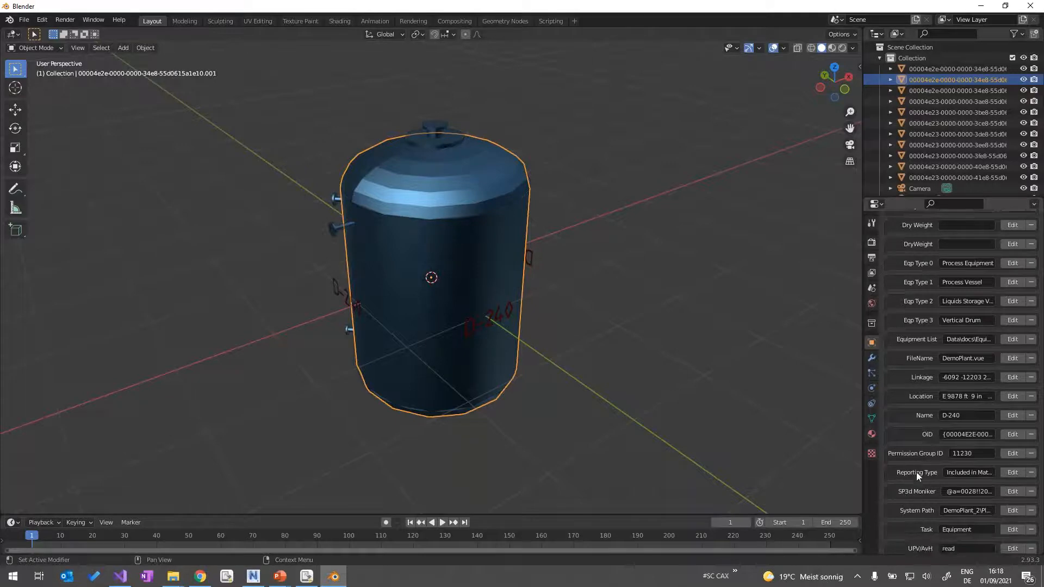
{"action": "scroll", "coordinate": [910, 426], "scroll_direction": "up", "scroll_amount": 4}
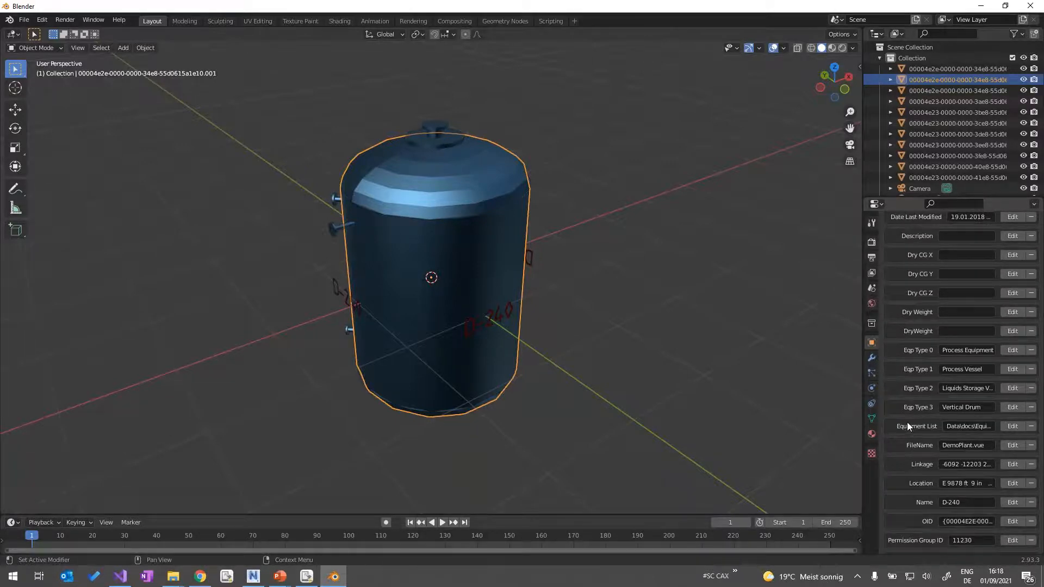
Switch to File Explorer and open D-240-demo.fbx from the D:\Webinar folder in 3D Viewer
{"action": "key", "text": "alt+Tab"}
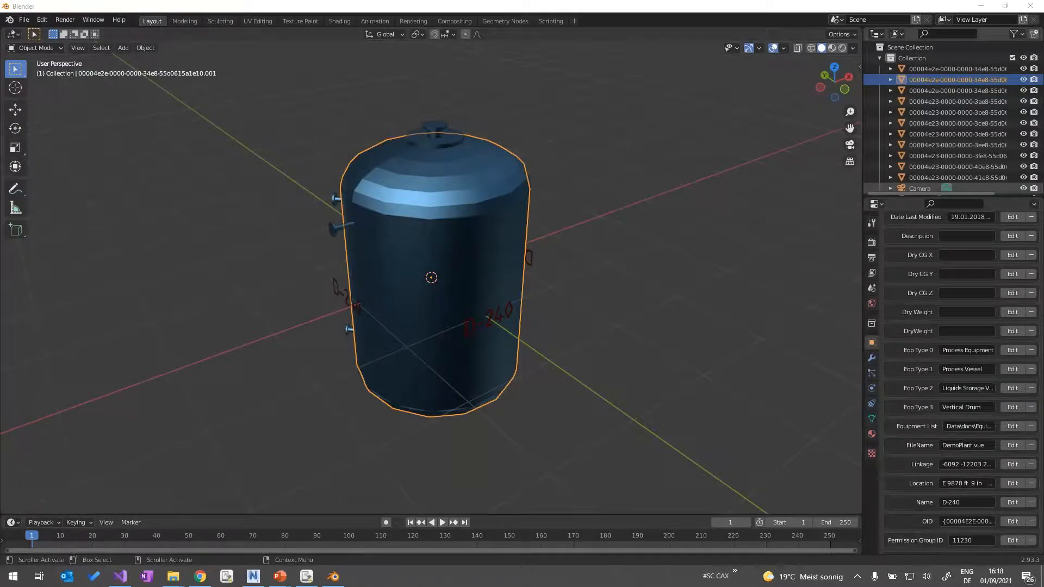
{"action": "left_click_drag", "start_coordinate": [1043, 104], "coordinate": [434, 80]}
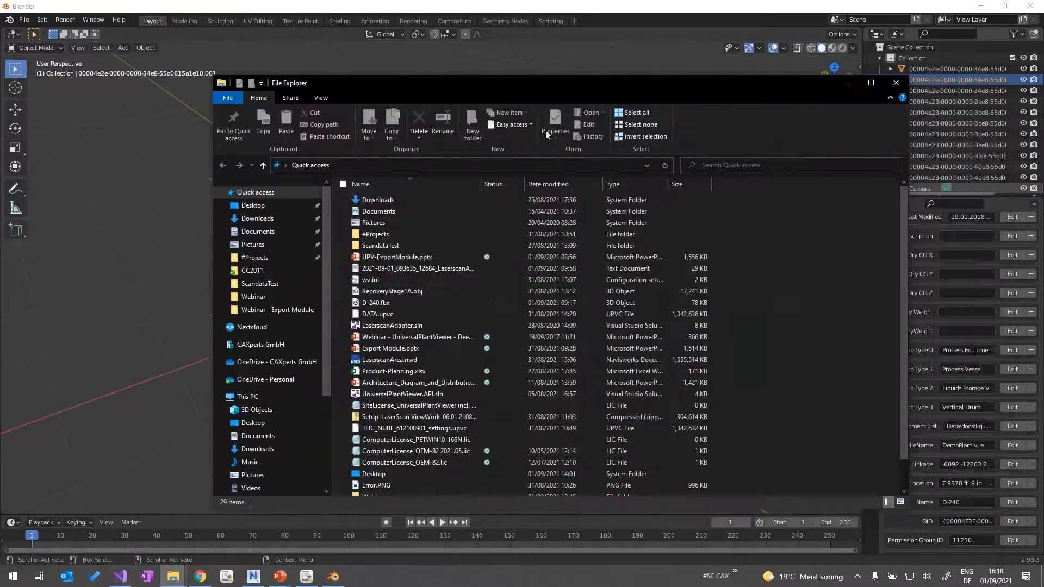
{"action": "scroll", "coordinate": [255, 449], "scroll_direction": "down", "scroll_amount": 2}
{"action": "left_click", "coordinate": [257, 445]}
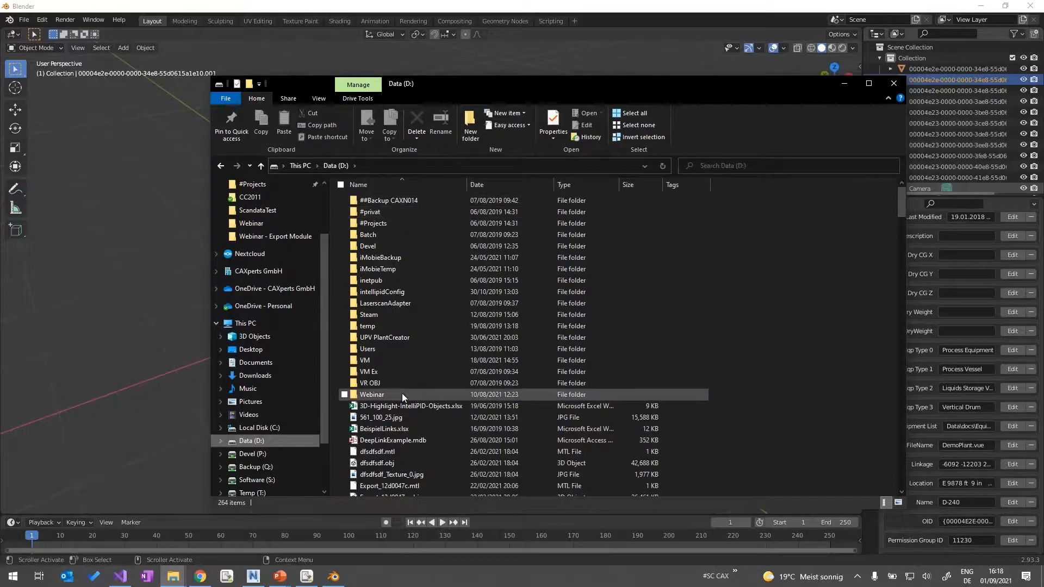
{"action": "double_click", "coordinate": [396, 391]}
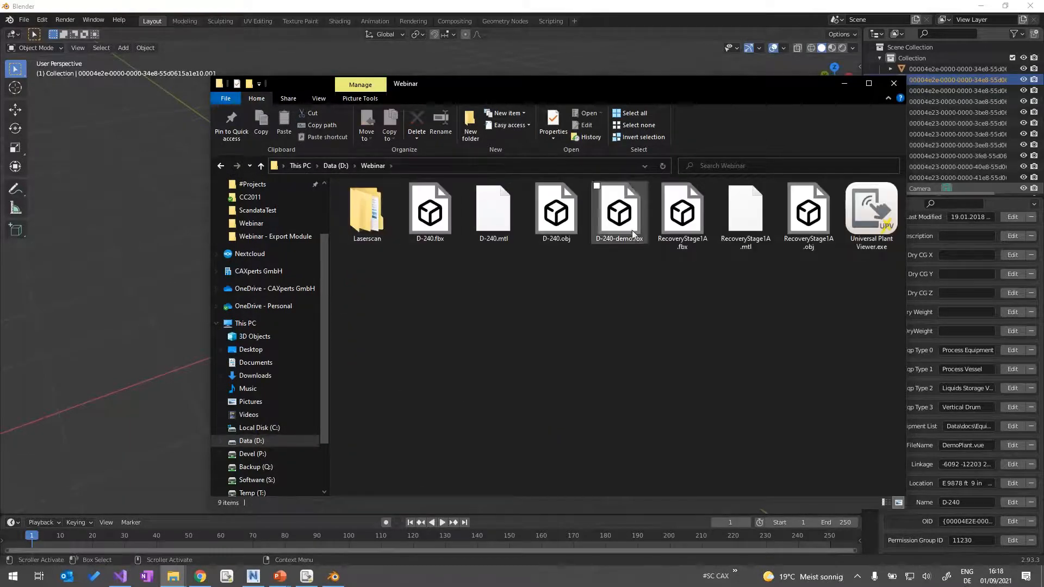
{"action": "left_click", "coordinate": [623, 217]}
{"action": "double_click", "coordinate": [622, 217]}
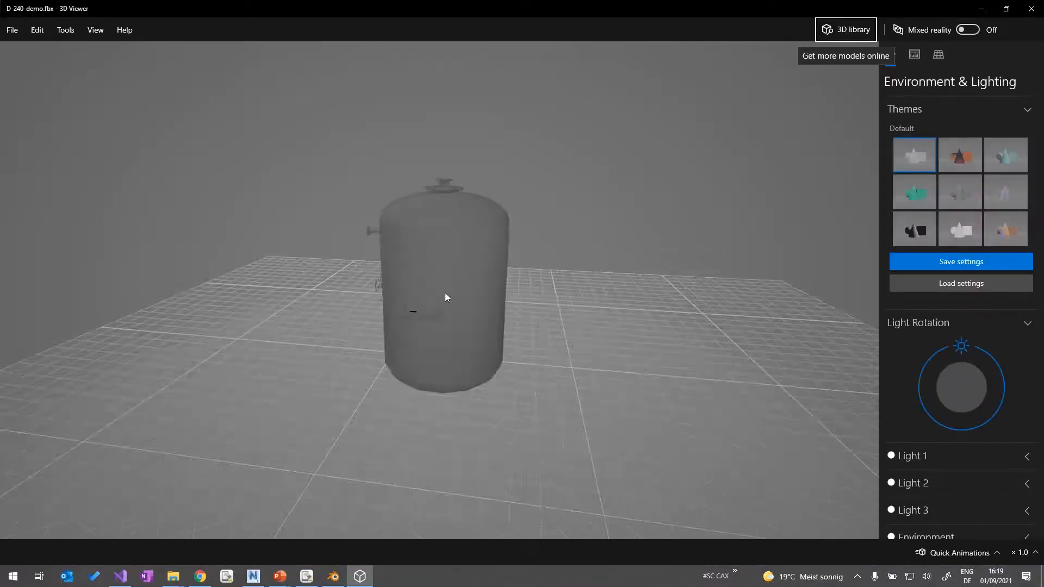
Examine the vessel model from several sides and close 3D Viewer
{"action": "left_click_drag", "start_coordinate": [482, 245], "coordinate": [528, 326]}
{"action": "scroll", "coordinate": [483, 319], "scroll_direction": "up", "scroll_amount": 3}
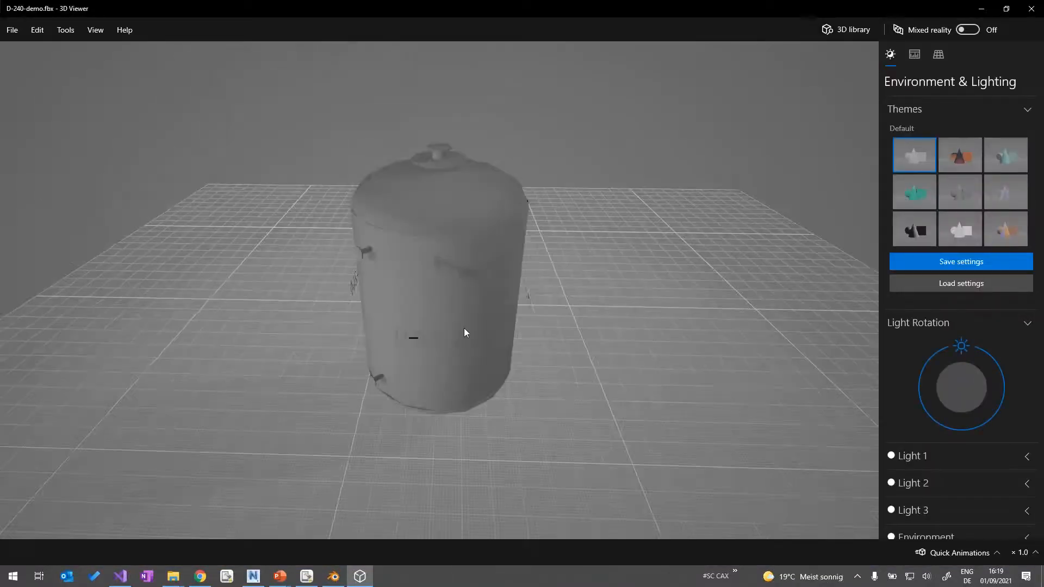
{"action": "left_click_drag", "start_coordinate": [463, 328], "coordinate": [674, 304]}
{"action": "left_click", "coordinate": [1031, 9]}
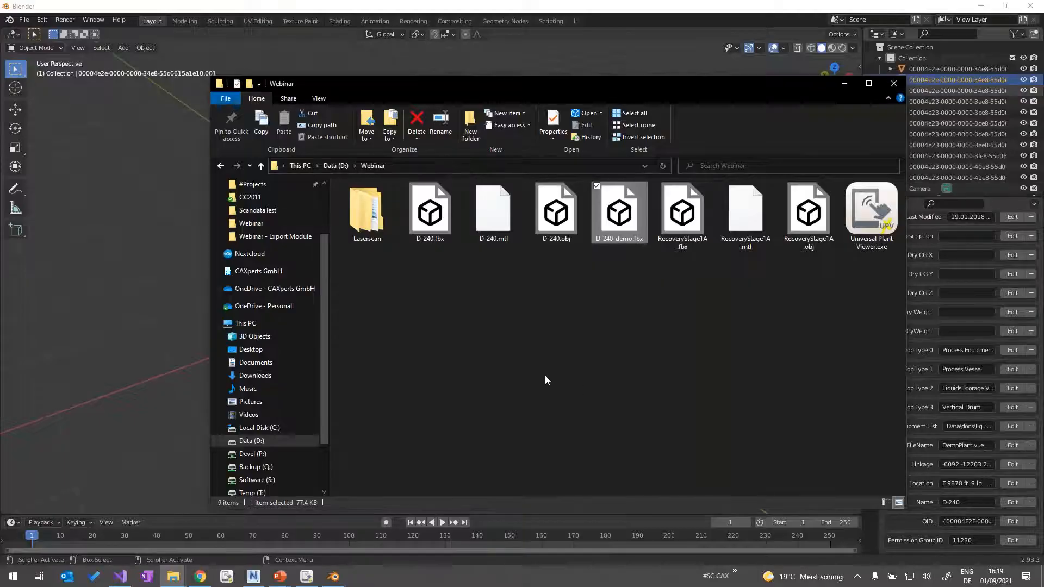
Switch to UniversalPlantViewer and select laser scan 561_100_08 at the scanned building and tank
{"action": "left_click", "coordinate": [307, 577]}
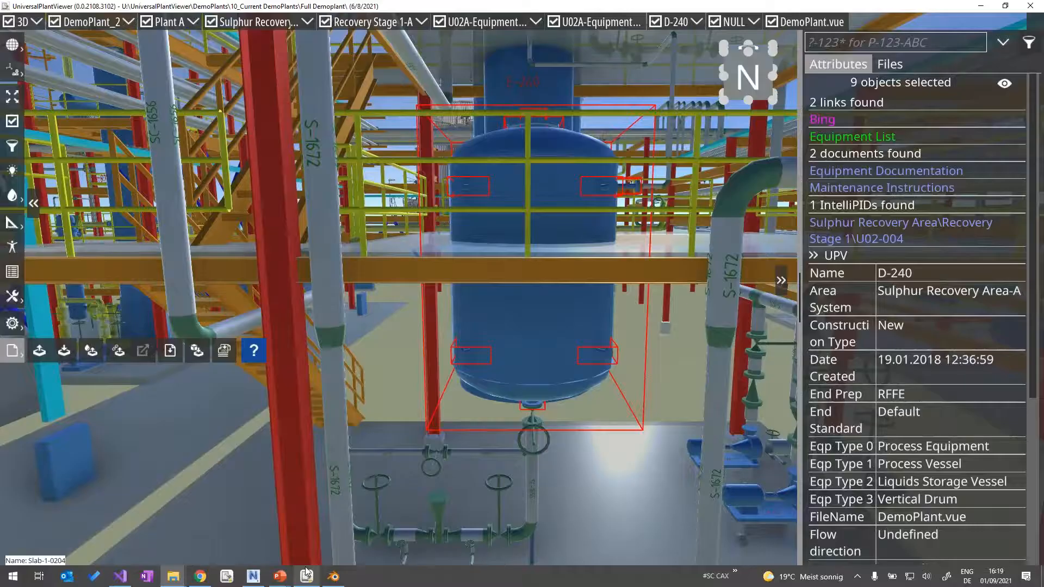
{"action": "scroll", "coordinate": [500, 361], "scroll_direction": "down", "scroll_amount": 10}
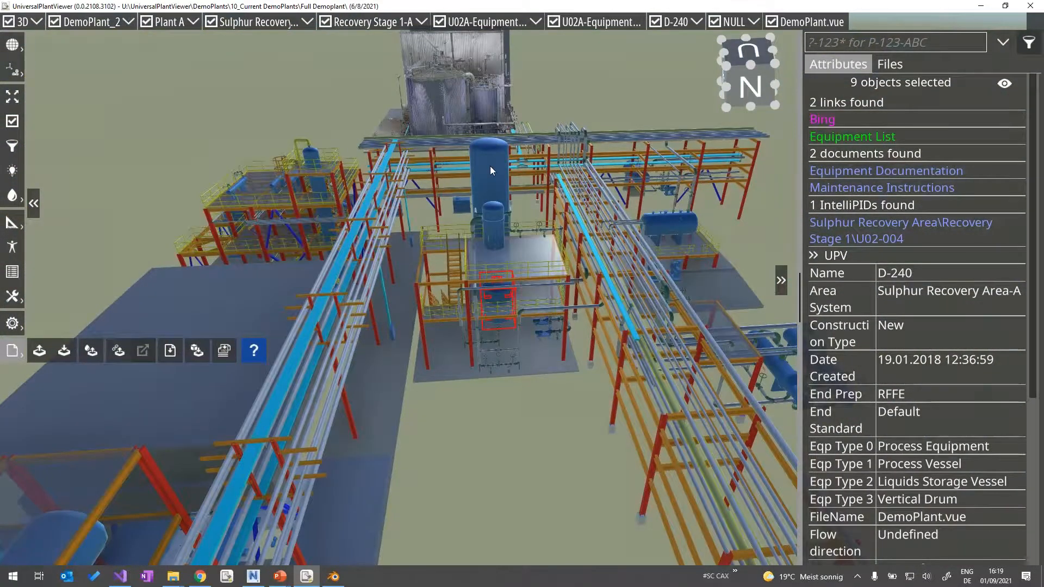
{"action": "middle_click_drag", "start_coordinate": [492, 217], "coordinate": [463, 388]}
{"action": "left_click_drag", "start_coordinate": [528, 384], "coordinate": [383, 424]}
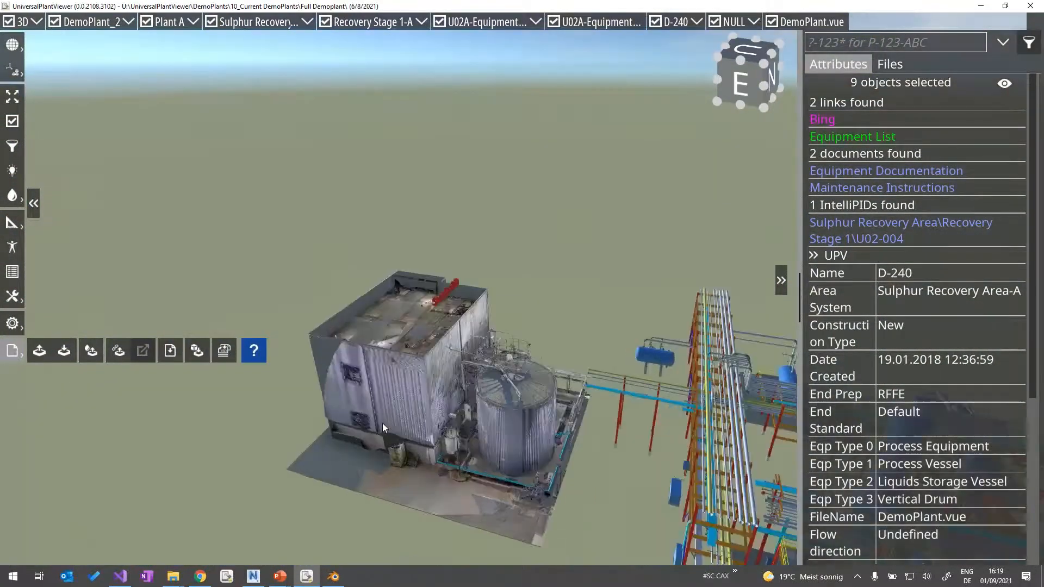
{"action": "left_click", "coordinate": [385, 399]}
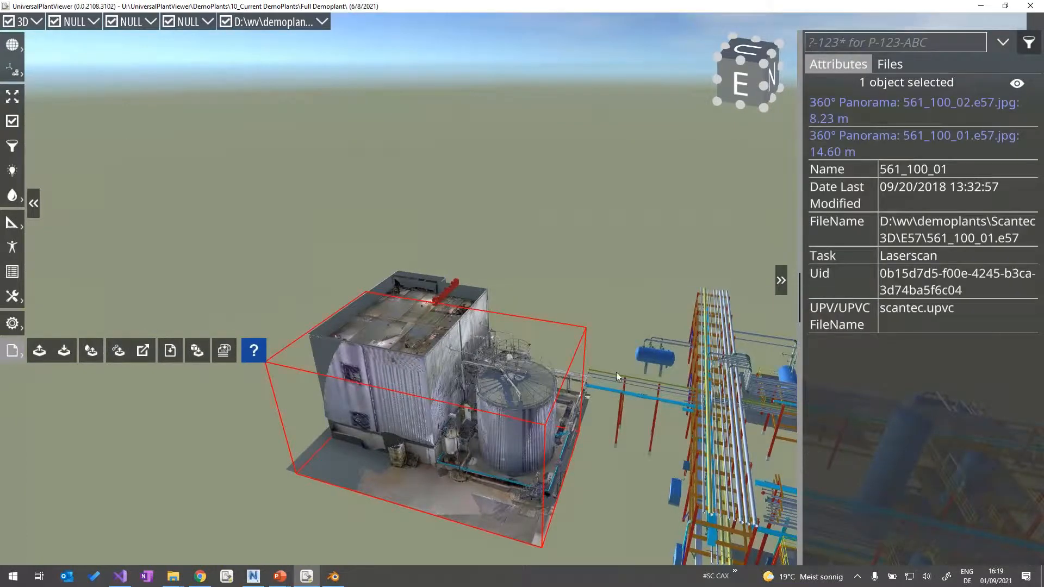
{"action": "left_click", "coordinate": [481, 306]}
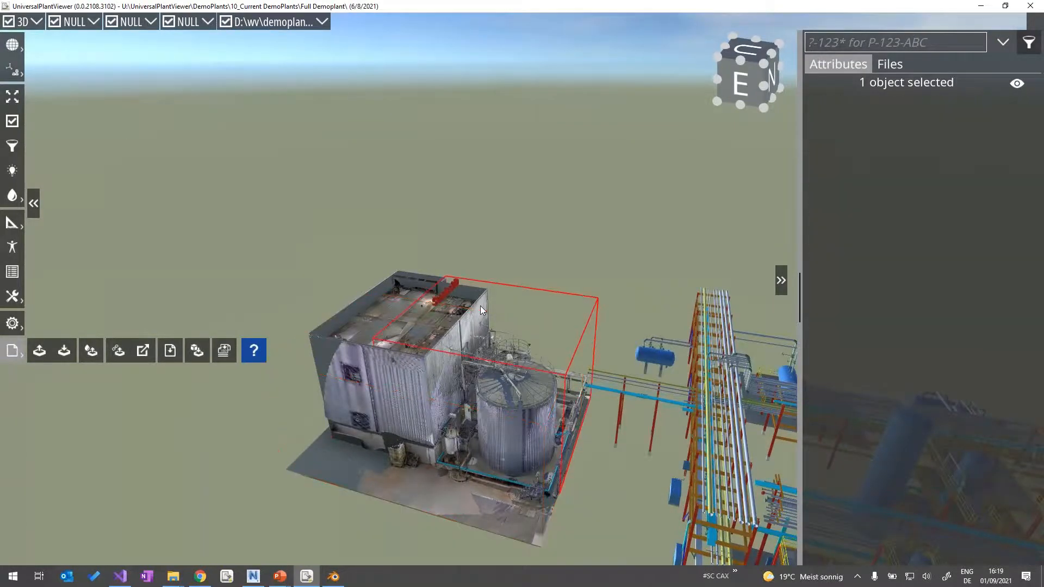
Start volume clipping around the selected laser scan and move the clipping planes inward to cut off the roof and outer sides
{"action": "left_click", "coordinate": [16, 71]}
{"action": "left_click", "coordinate": [40, 69]}
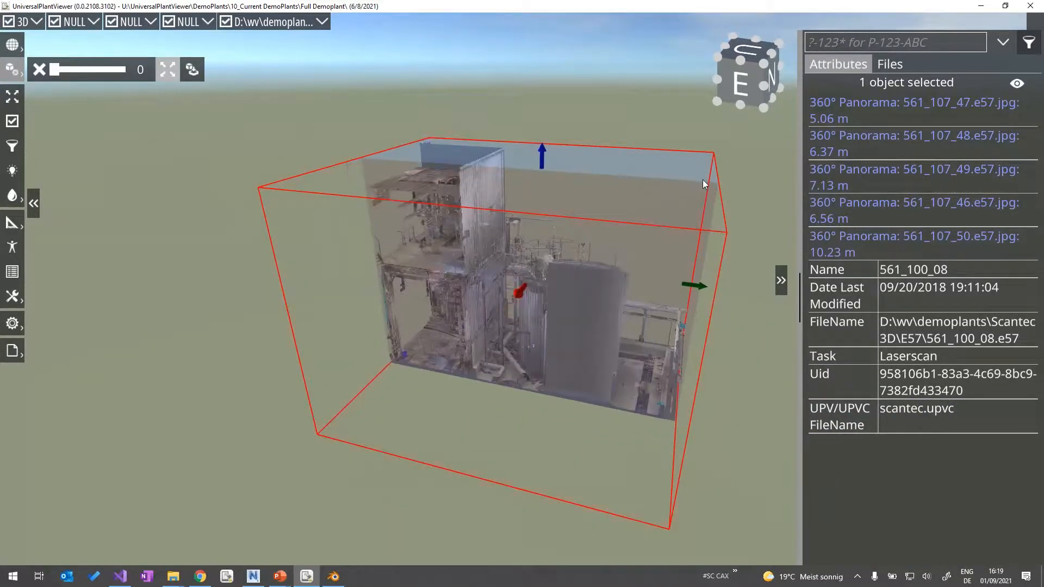
{"action": "scroll", "coordinate": [596, 169], "scroll_direction": "up", "scroll_amount": 3}
{"action": "left_click_drag", "start_coordinate": [595, 161], "coordinate": [563, 363]}
{"action": "scroll", "coordinate": [549, 528], "scroll_direction": "up", "scroll_amount": 3}
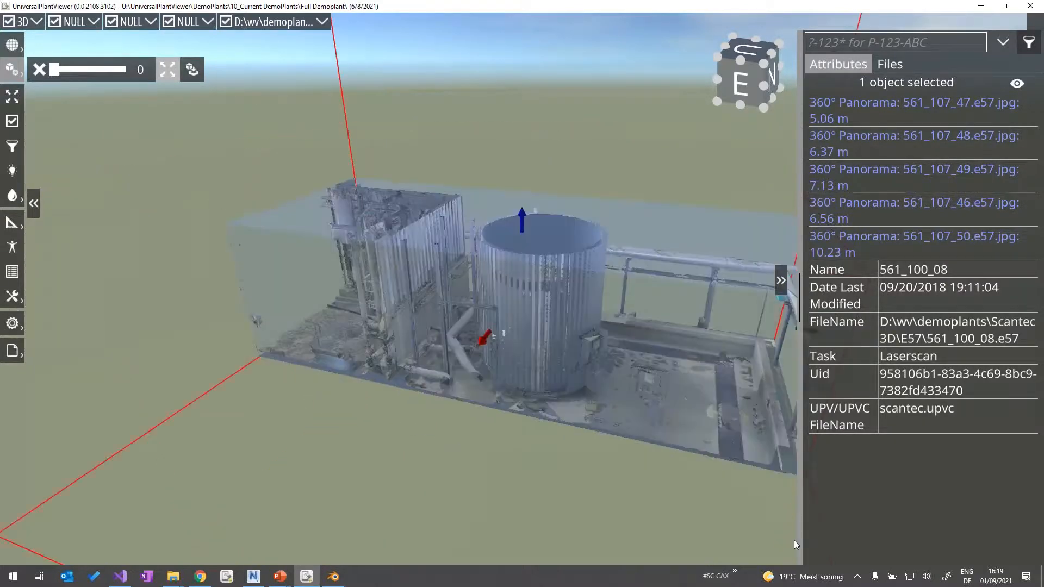
{"action": "left_click_drag", "start_coordinate": [794, 540], "coordinate": [486, 460]}
{"action": "left_click_drag", "start_coordinate": [724, 436], "coordinate": [54, 147]}
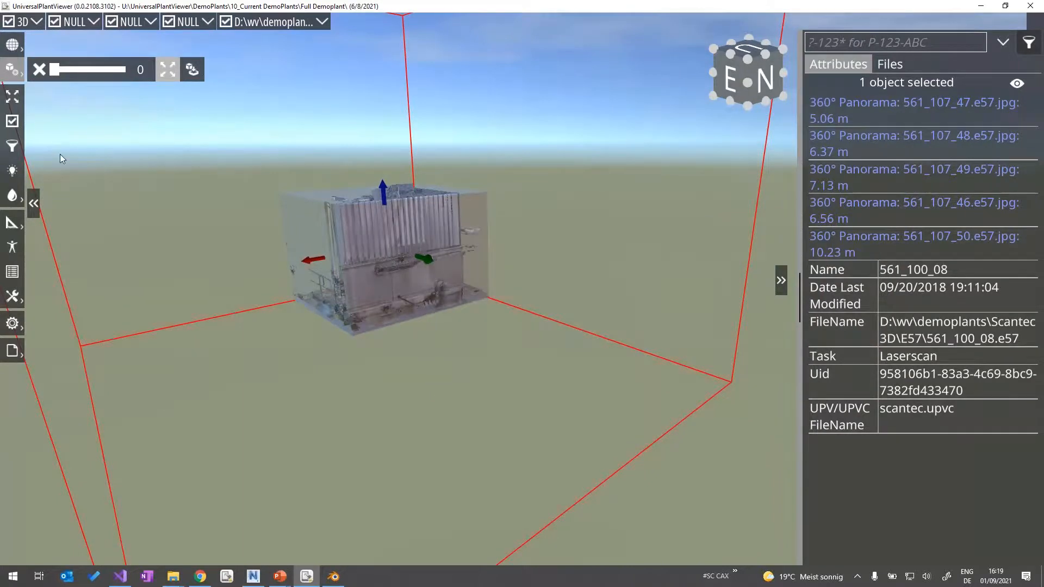
Adjust the clip volume's sides until only the pump room section of the laser scan remains
{"action": "scroll", "coordinate": [250, 426], "scroll_direction": "up", "scroll_amount": 4}
{"action": "left_click_drag", "start_coordinate": [250, 427], "coordinate": [323, 414]}
{"action": "middle_click_drag", "start_coordinate": [305, 420], "coordinate": [650, 453]}
{"action": "left_click_drag", "start_coordinate": [650, 453], "coordinate": [636, 455]}
{"action": "scroll", "coordinate": [495, 281], "scroll_direction": "up", "scroll_amount": 2}
{"action": "scroll", "coordinate": [496, 281], "scroll_direction": "up", "scroll_amount": 2}
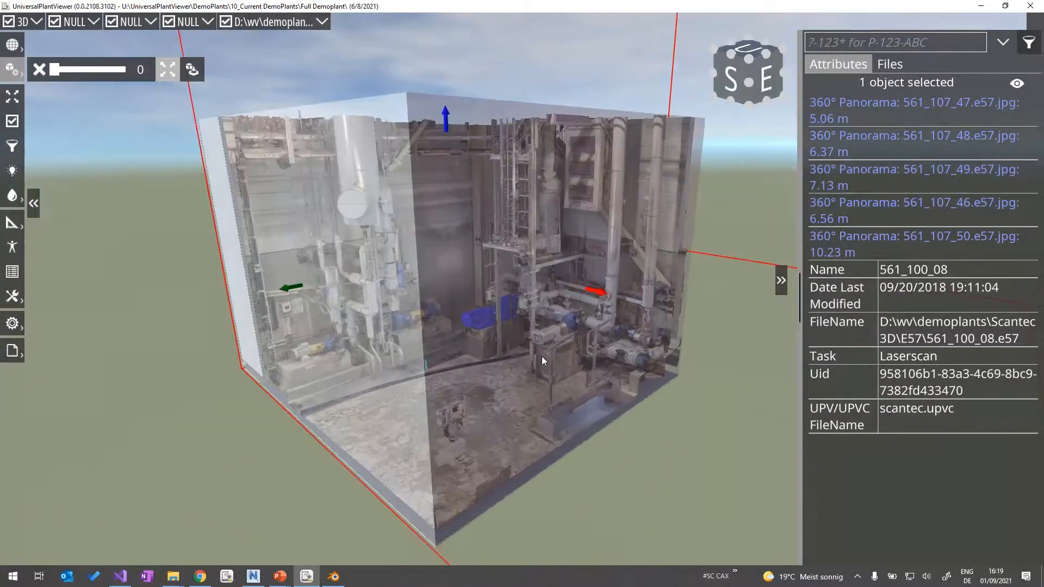
Hide the clipping controls while keeping the section clipped, inspect the pump room and clear the selection
{"action": "left_click", "coordinate": [20, 83]}
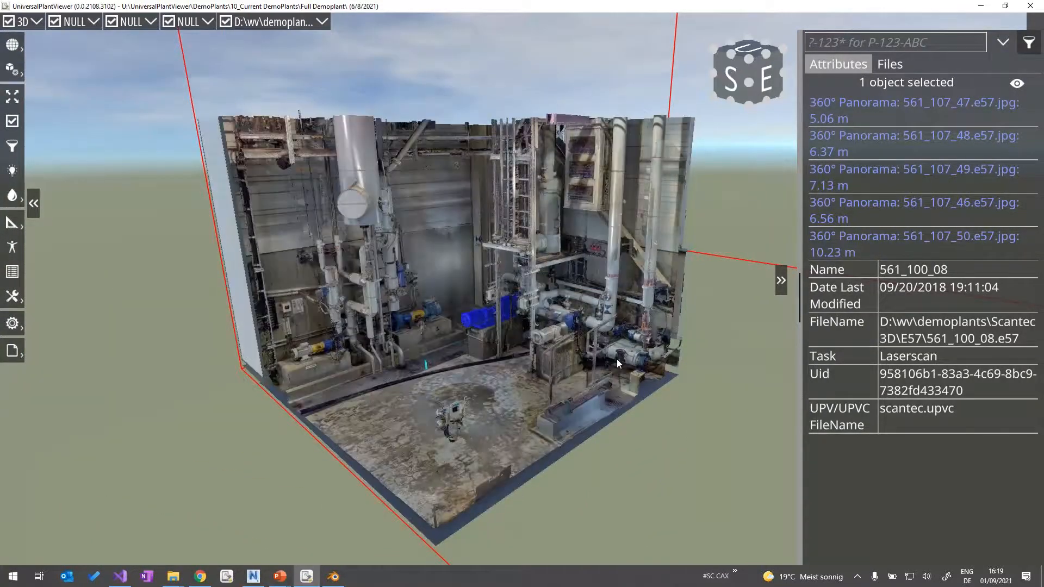
{"action": "left_click_drag", "start_coordinate": [617, 359], "coordinate": [559, 379]}
{"action": "scroll", "coordinate": [512, 356], "scroll_direction": "up", "scroll_amount": 3}
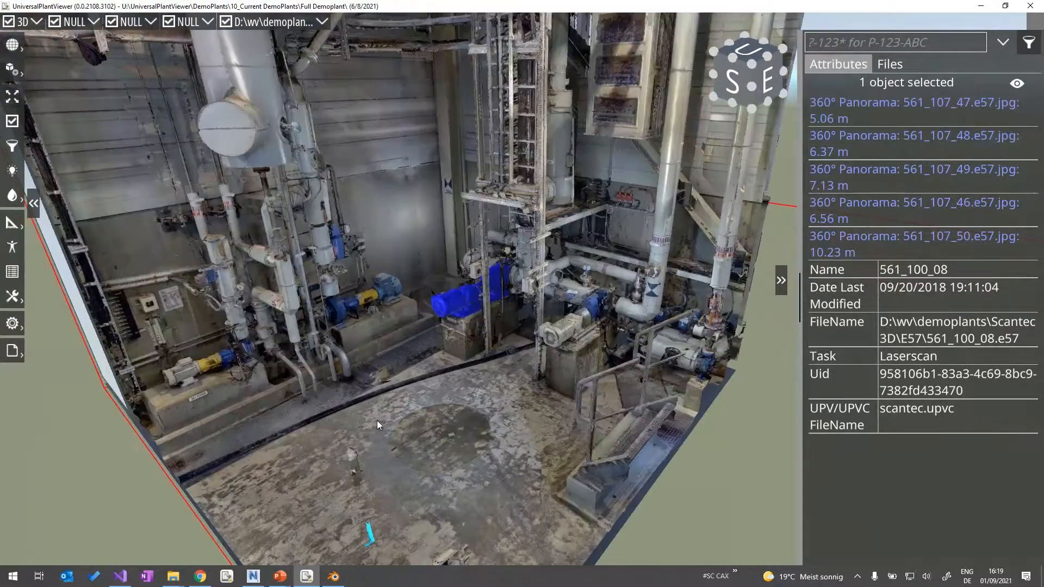
{"action": "left_click_drag", "start_coordinate": [377, 420], "coordinate": [391, 409]}
{"action": "scroll", "coordinate": [386, 407], "scroll_direction": "down", "scroll_amount": 5}
{"action": "left_click", "coordinate": [102, 463]}
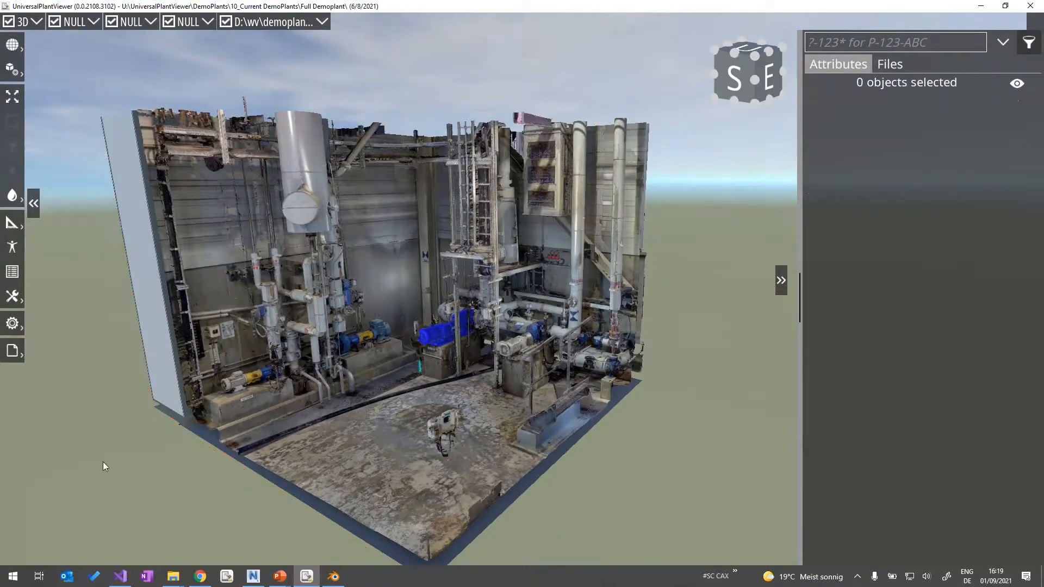
Set up an FBX export of the visible objects with attributes and textures included, and cancel it without saving
{"action": "left_click", "coordinate": [13, 351]}
{"action": "left_click", "coordinate": [198, 355]}
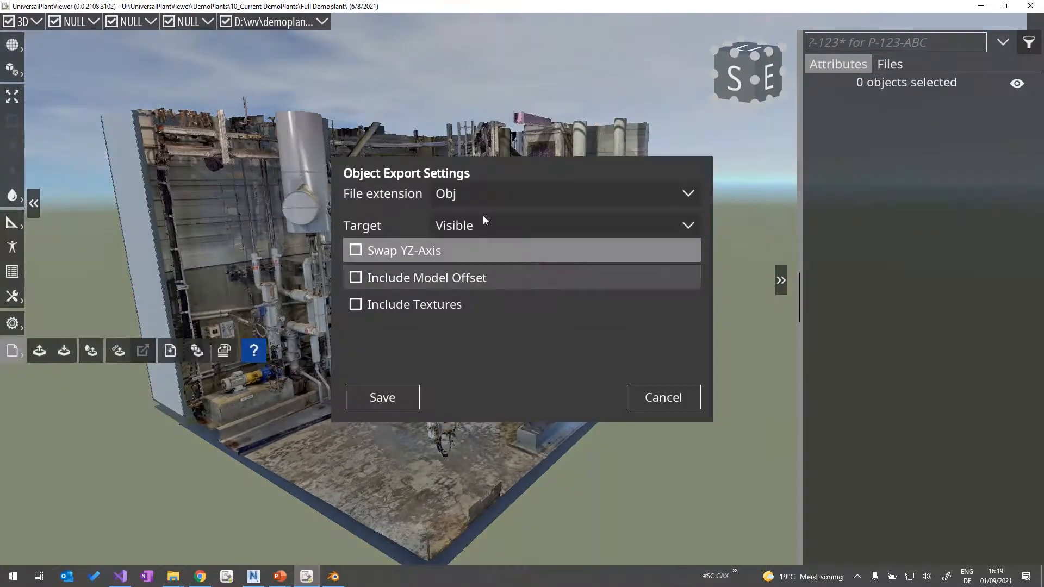
{"action": "left_click", "coordinate": [522, 189]}
{"action": "left_click", "coordinate": [479, 219]}
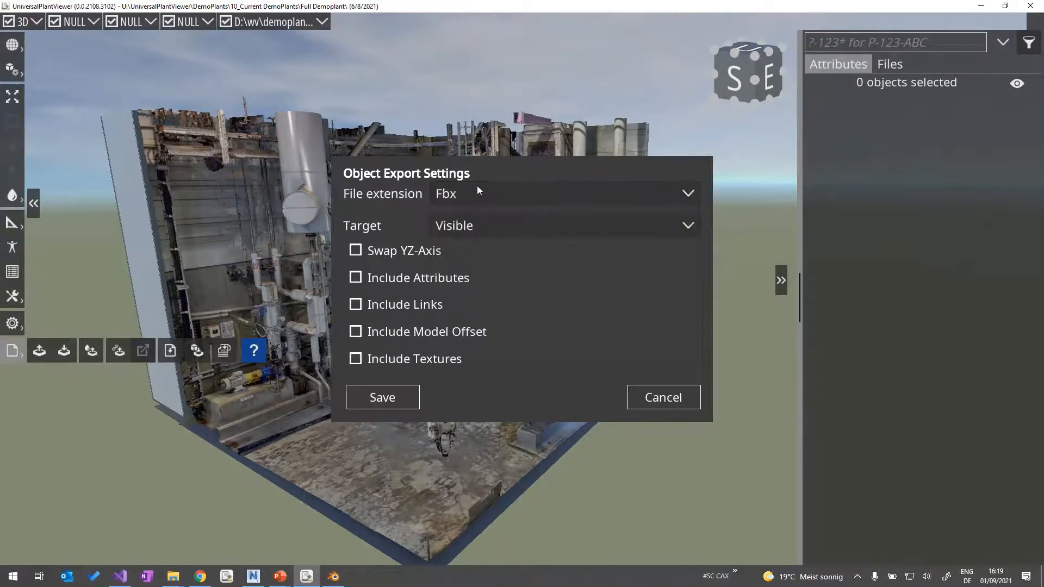
{"action": "left_click", "coordinate": [509, 224]}
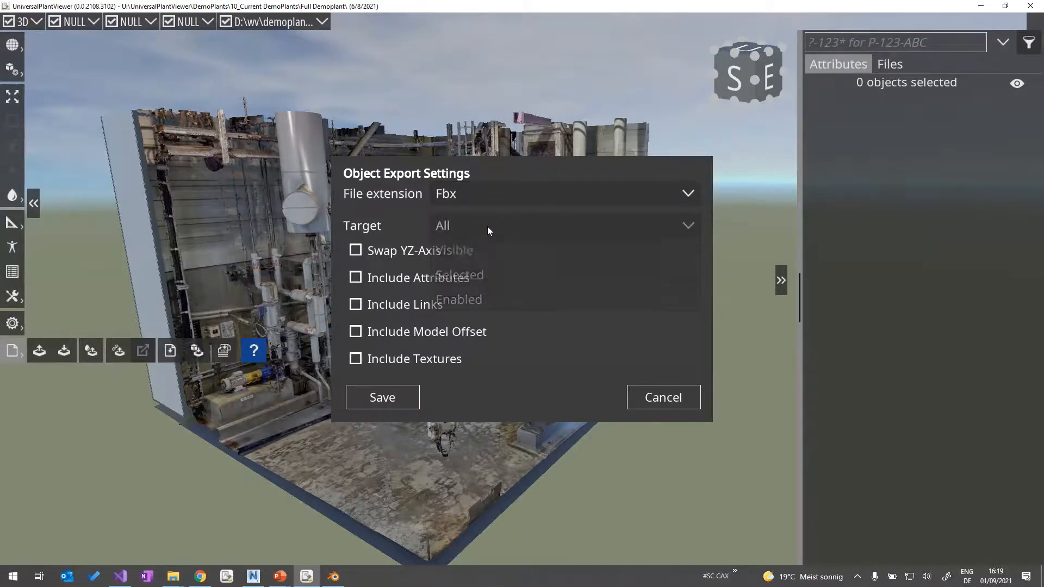
{"action": "left_click", "coordinate": [472, 250]}
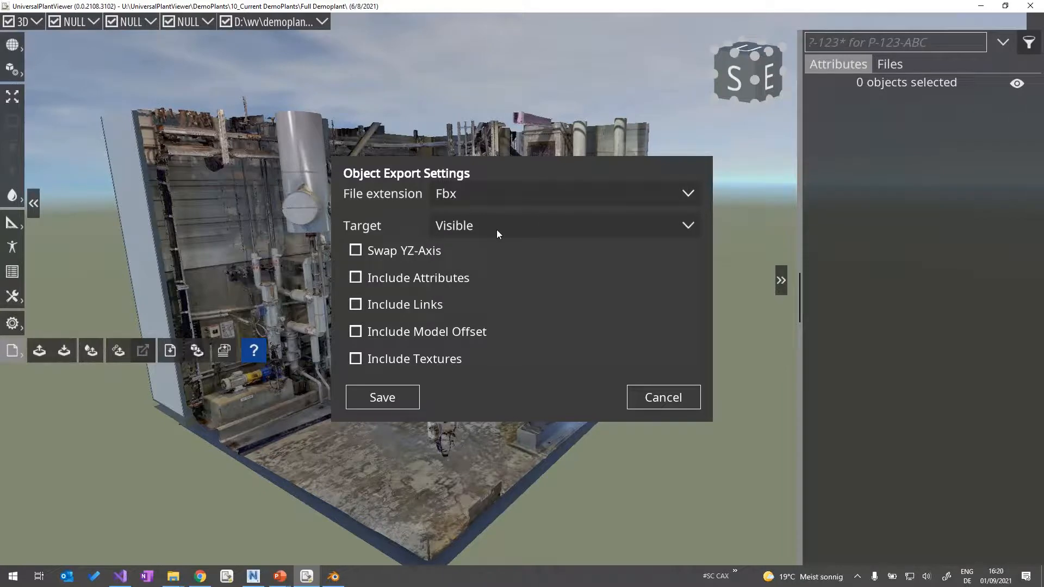
{"action": "left_click", "coordinate": [355, 361]}
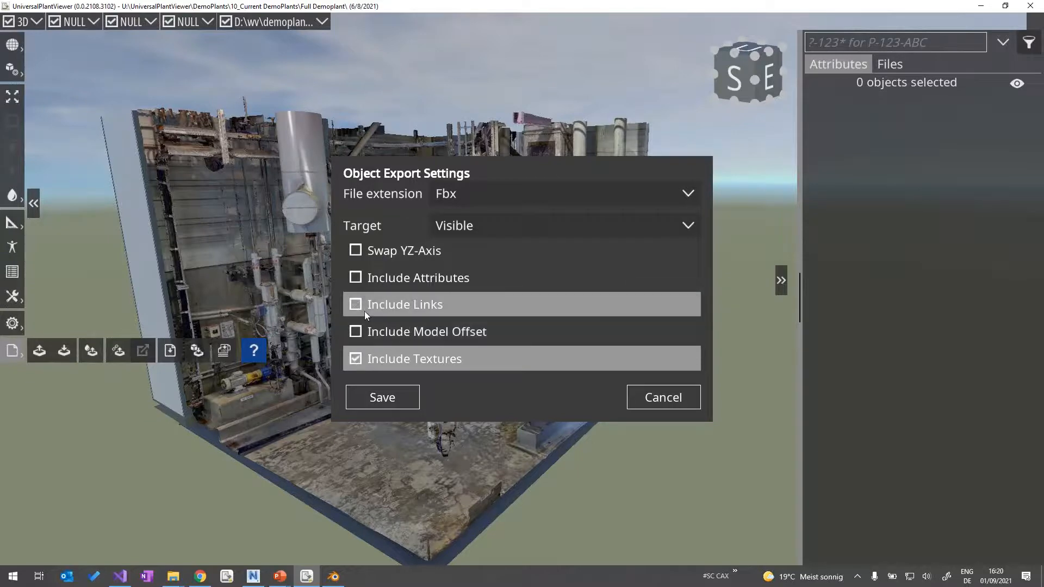
{"action": "left_click", "coordinate": [362, 278]}
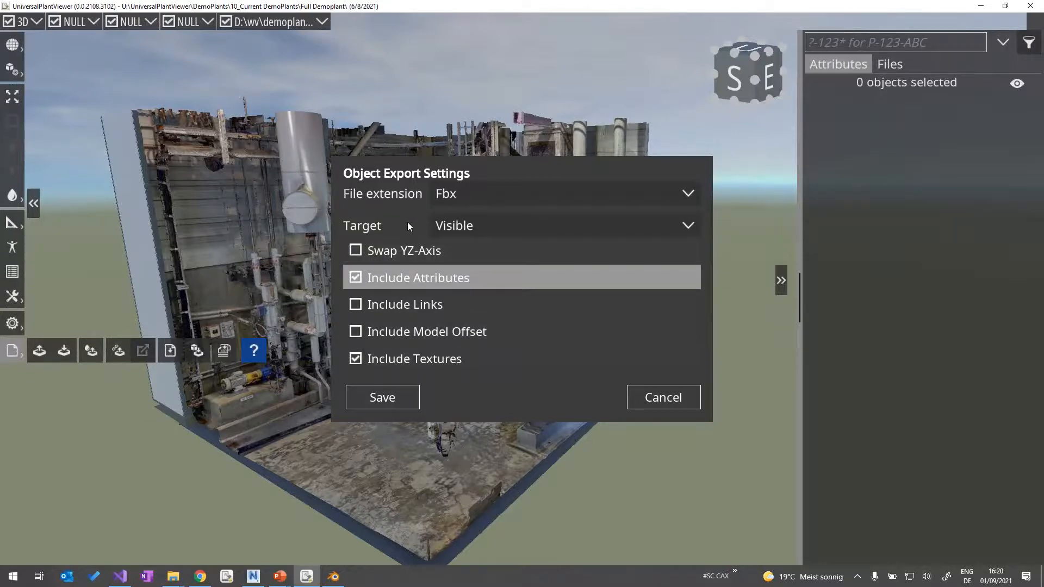
{"action": "left_click", "coordinate": [677, 398]}
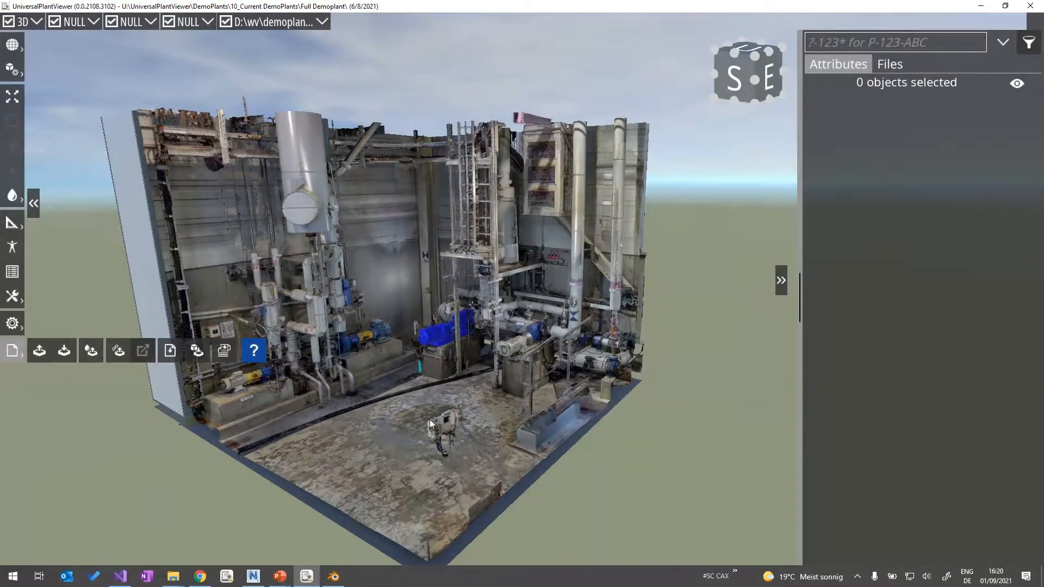
Switch to Navisworks Freedom and inspect the pump room laser scan in LaserscanArea.nwd from several angles
{"action": "mouse_move", "coordinate": [253, 575]}
{"action": "left_click", "coordinate": [292, 529]}
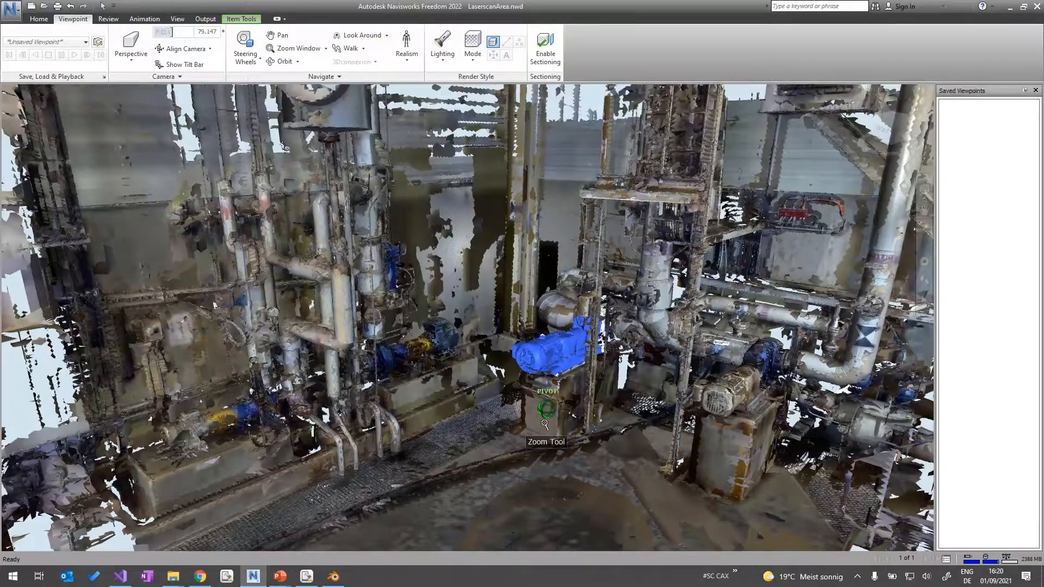
{"action": "left_click_drag", "start_coordinate": [548, 421], "coordinate": [543, 421]}
{"action": "mouse_move", "coordinate": [543, 421]}
{"action": "middle_mouse_down", "text": "shift"}
{"action": "mouse_move", "coordinate": [566, 412]}
{"action": "mouse_move", "coordinate": [494, 434]}
{"action": "mouse_move", "coordinate": [528, 408]}
{"action": "mouse_move", "coordinate": [600, 416]}
{"action": "mouse_move", "coordinate": [587, 415]}
{"action": "middle_mouse_up", "text": "shift"}
{"action": "scroll", "coordinate": [566, 412], "scroll_direction": "down", "scroll_amount": 2}
{"action": "scroll", "coordinate": [565, 420], "scroll_direction": "up", "scroll_amount": 3}
{"action": "scroll", "coordinate": [529, 408], "scroll_direction": "up", "scroll_amount": 1}
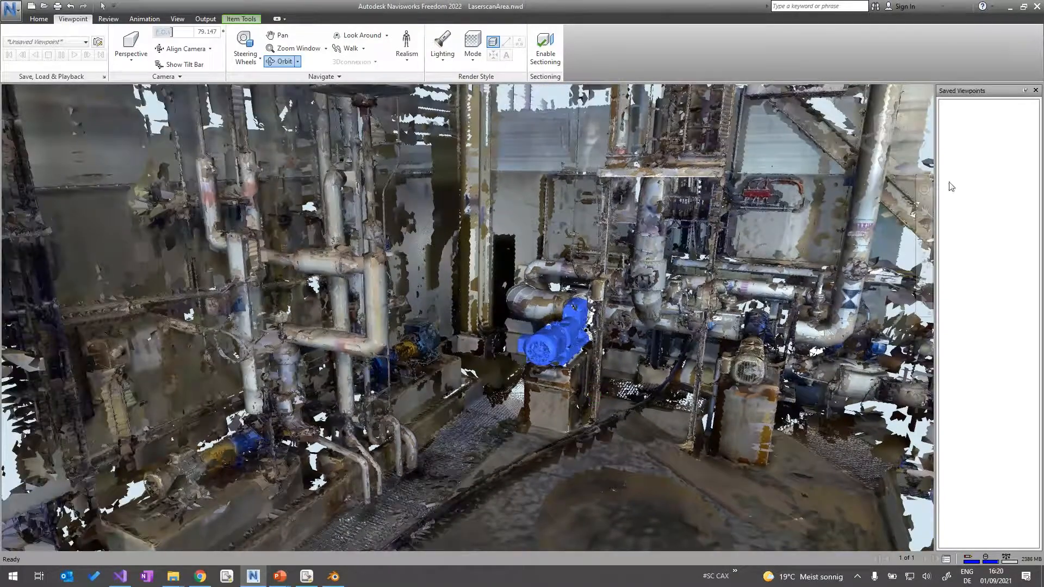
{"action": "left_click_drag", "start_coordinate": [598, 401], "coordinate": [596, 395]}
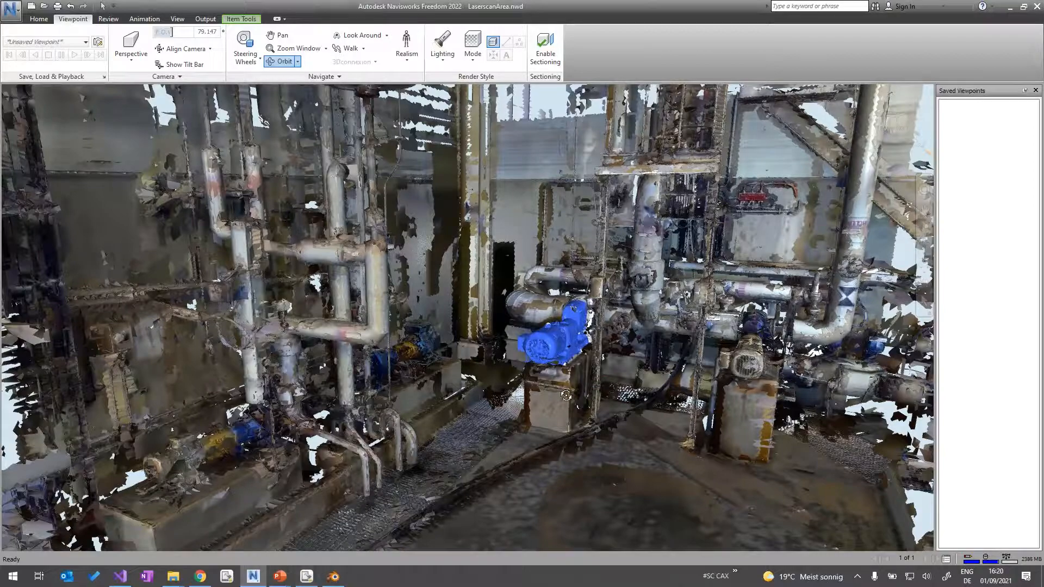
Switch back to UniversalPlantViewer and restore the complete plant model around the clipped pump room section
{"action": "left_click", "coordinate": [307, 578]}
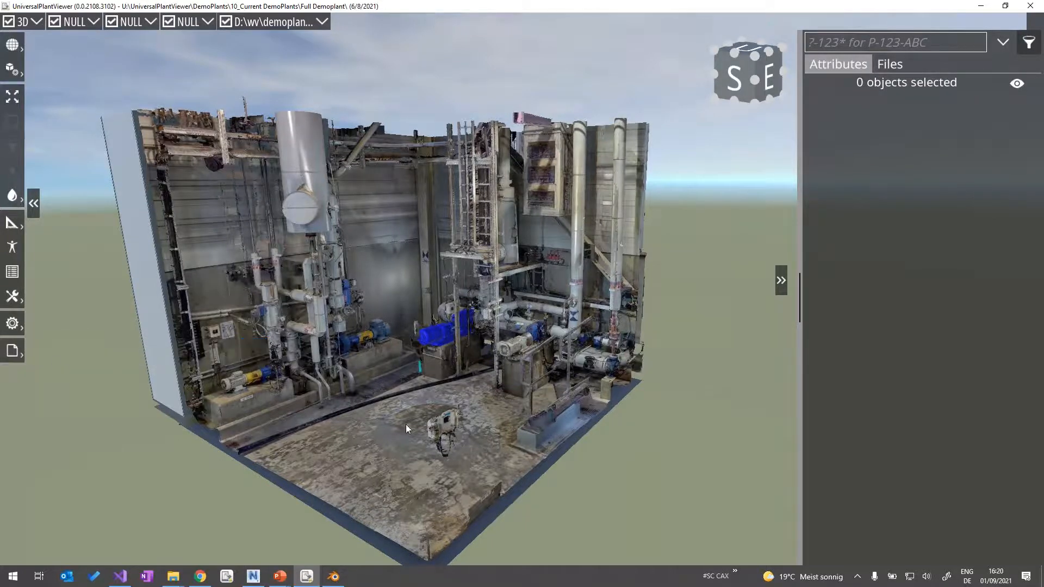
{"action": "left_click_drag", "start_coordinate": [559, 403], "coordinate": [555, 406]}
{"action": "scroll", "coordinate": [533, 375], "scroll_direction": "down", "scroll_amount": 5}
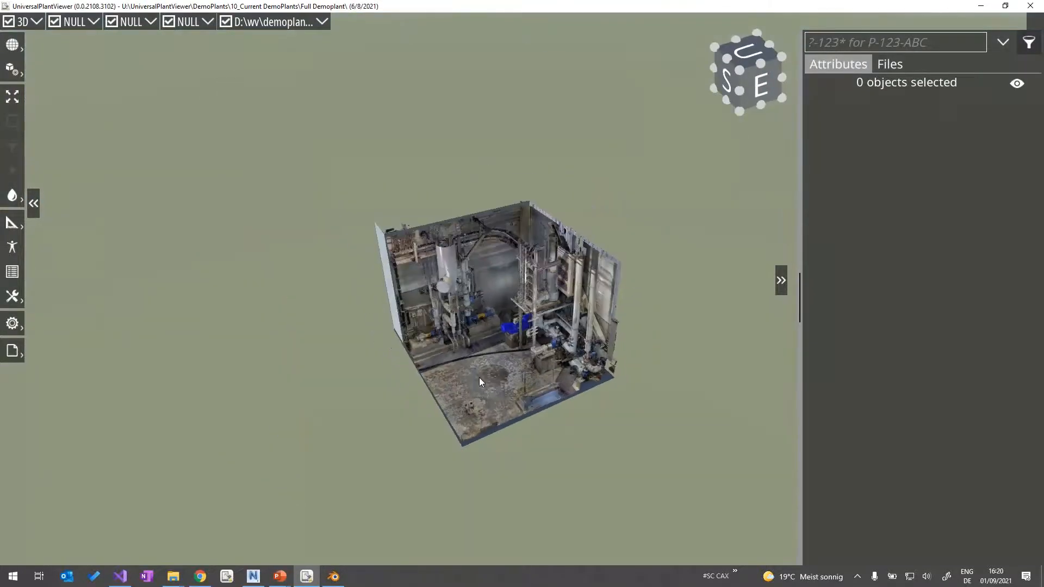
{"action": "left_click_drag", "start_coordinate": [479, 377], "coordinate": [505, 361]}
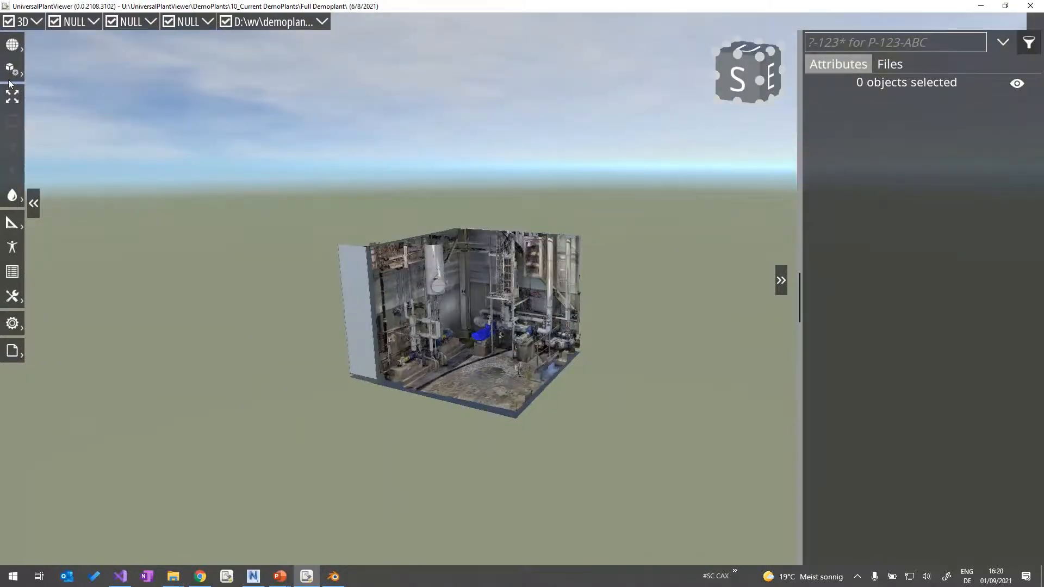
{"action": "left_click", "coordinate": [13, 70]}
{"action": "left_click", "coordinate": [38, 70]}
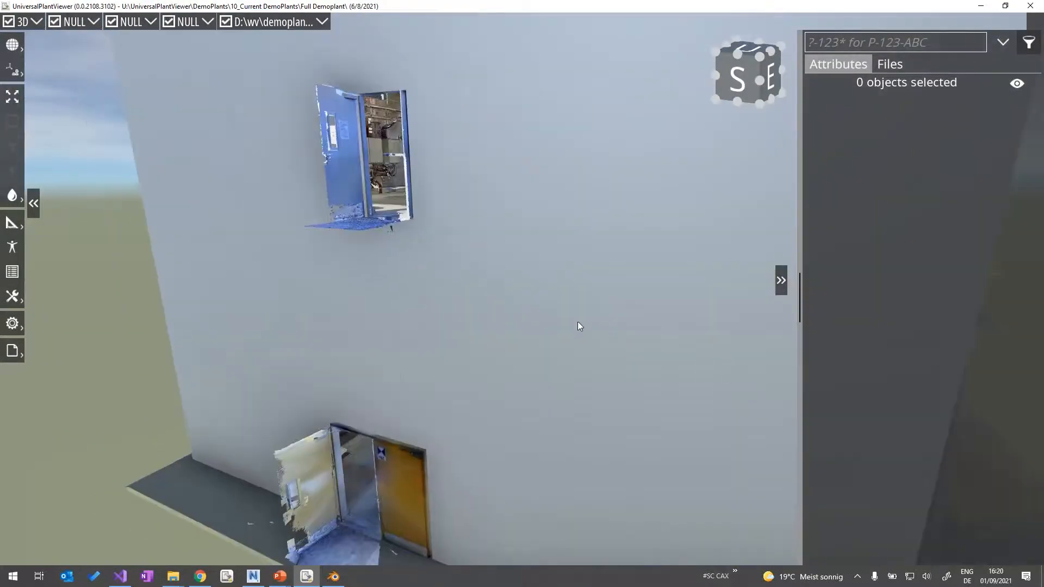
Examine the scanned building and tanks from outside together with the adjoining pipe rack
{"action": "scroll", "coordinate": [577, 322], "scroll_direction": "down", "scroll_amount": 3}
{"action": "mouse_move", "coordinate": [685, 261]}
{"action": "middle_mouse_down"}
{"action": "mouse_move", "coordinate": [622, 296]}
{"action": "mouse_move", "coordinate": [543, 370]}
{"action": "mouse_move", "coordinate": [348, 482]}
{"action": "middle_mouse_up"}
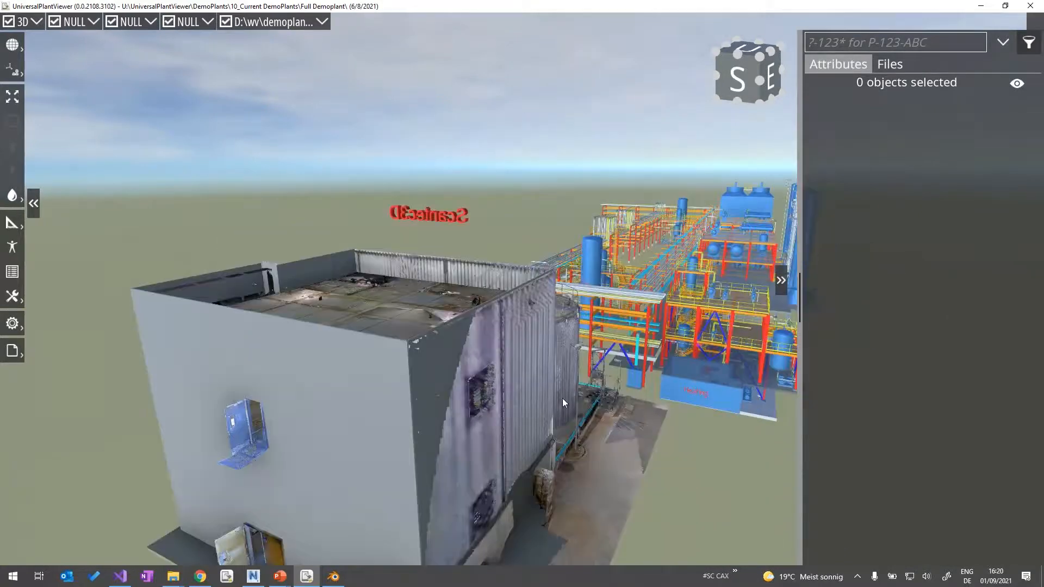
{"action": "mouse_move", "coordinate": [563, 398]}
{"action": "left_mouse_down"}
{"action": "mouse_move", "coordinate": [519, 400]}
{"action": "mouse_move", "coordinate": [635, 406]}
{"action": "mouse_move", "coordinate": [551, 408]}
{"action": "mouse_move", "coordinate": [539, 272]}
{"action": "mouse_move", "coordinate": [473, 303]}
{"action": "left_mouse_up"}
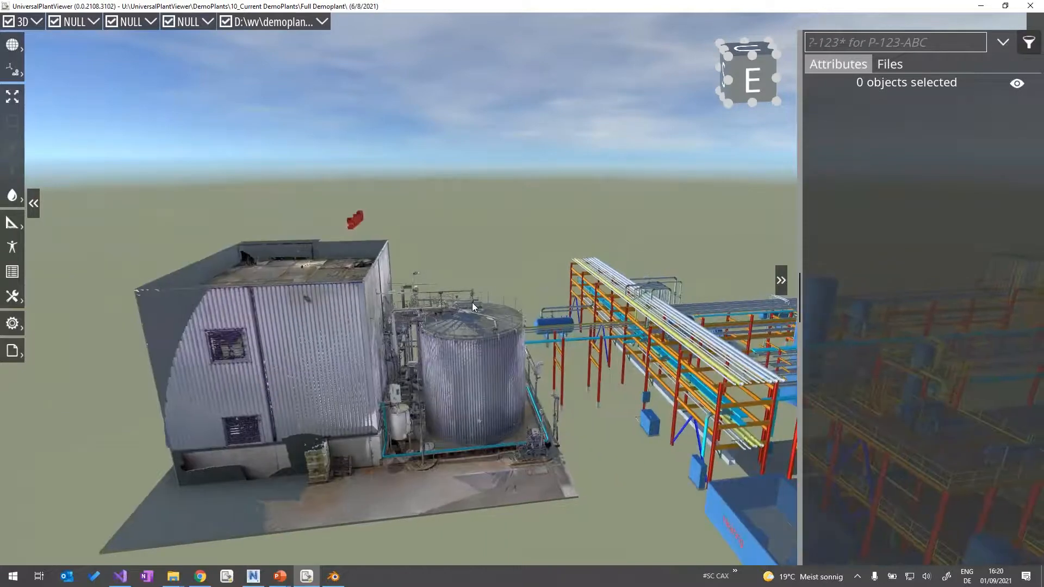
{"action": "left_click_drag", "start_coordinate": [480, 386], "coordinate": [440, 376]}
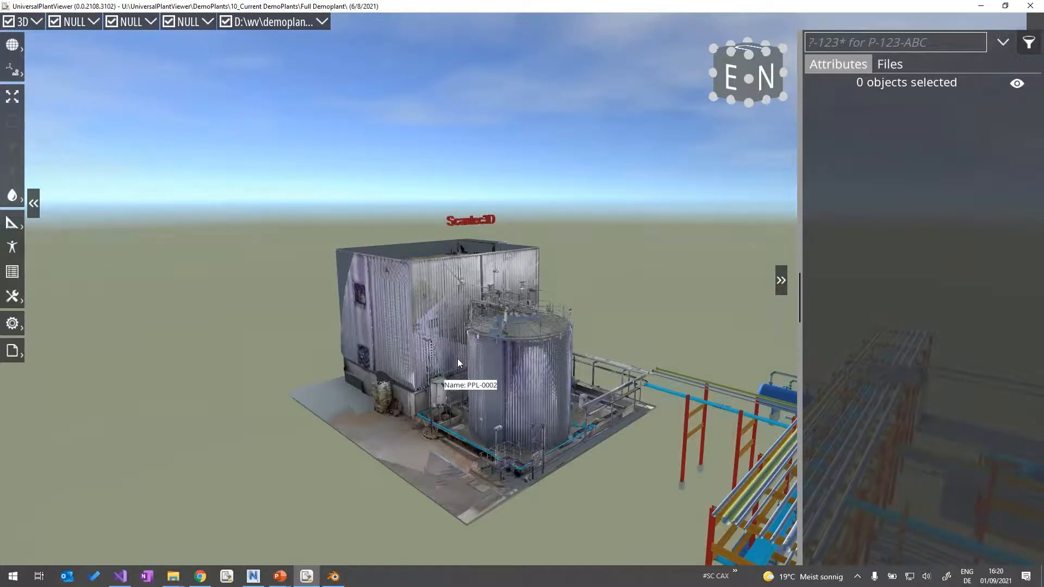
{"action": "scroll", "coordinate": [506, 355], "scroll_direction": "up", "scroll_amount": 2}
{"action": "scroll", "coordinate": [507, 357], "scroll_direction": "down", "scroll_amount": 5}
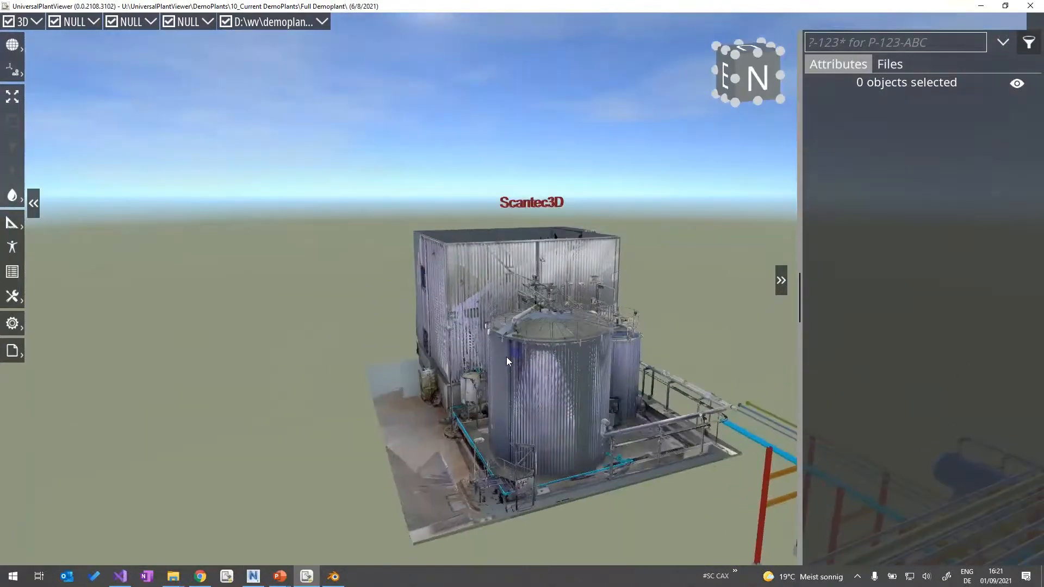
{"action": "middle_click_drag", "start_coordinate": [472, 355], "coordinate": [443, 362]}
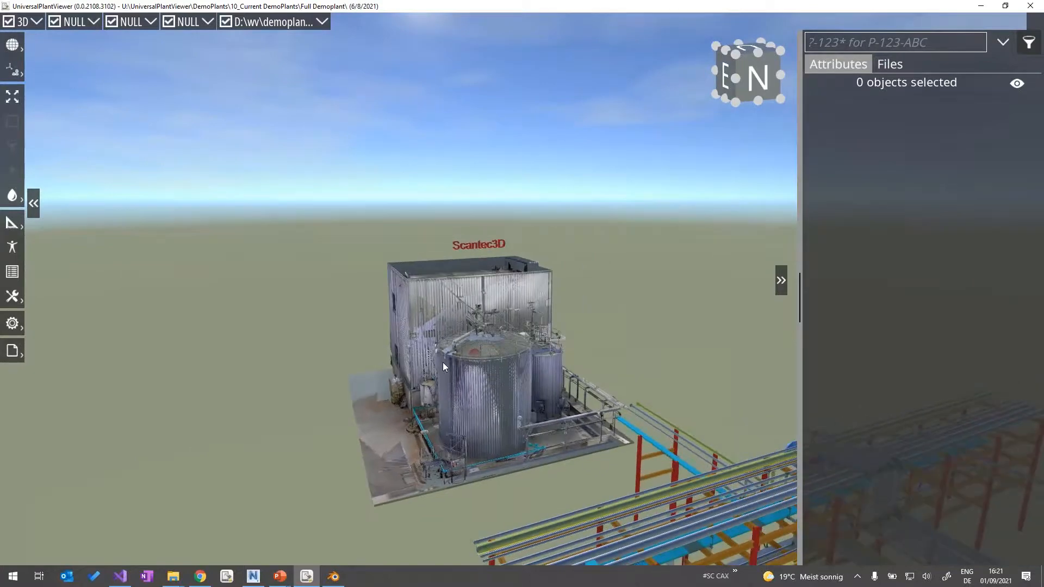
{"action": "left_click_drag", "start_coordinate": [443, 363], "coordinate": [450, 361]}
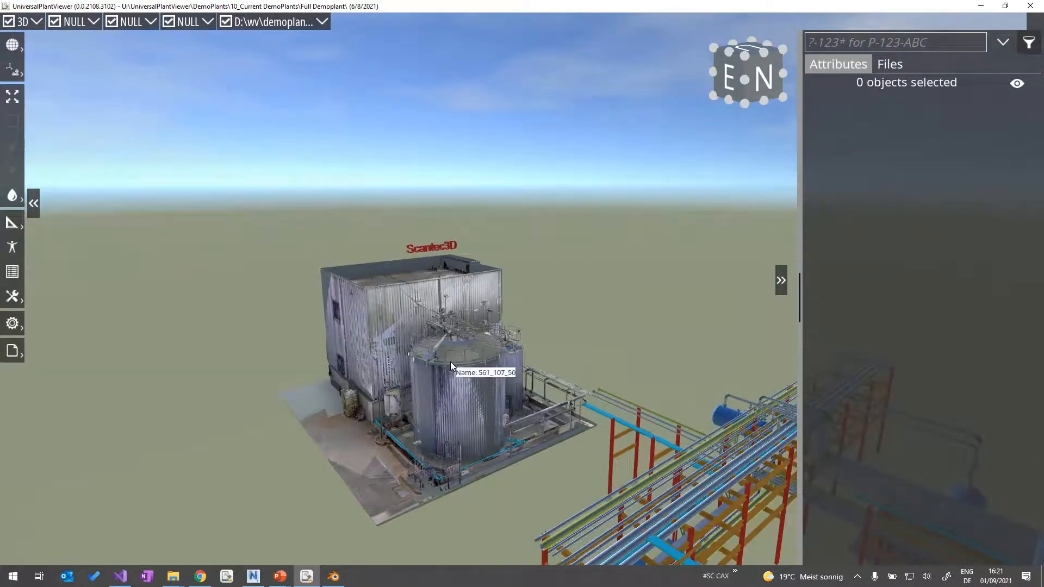
{"action": "scroll", "coordinate": [450, 362], "scroll_direction": "up", "scroll_amount": 1}
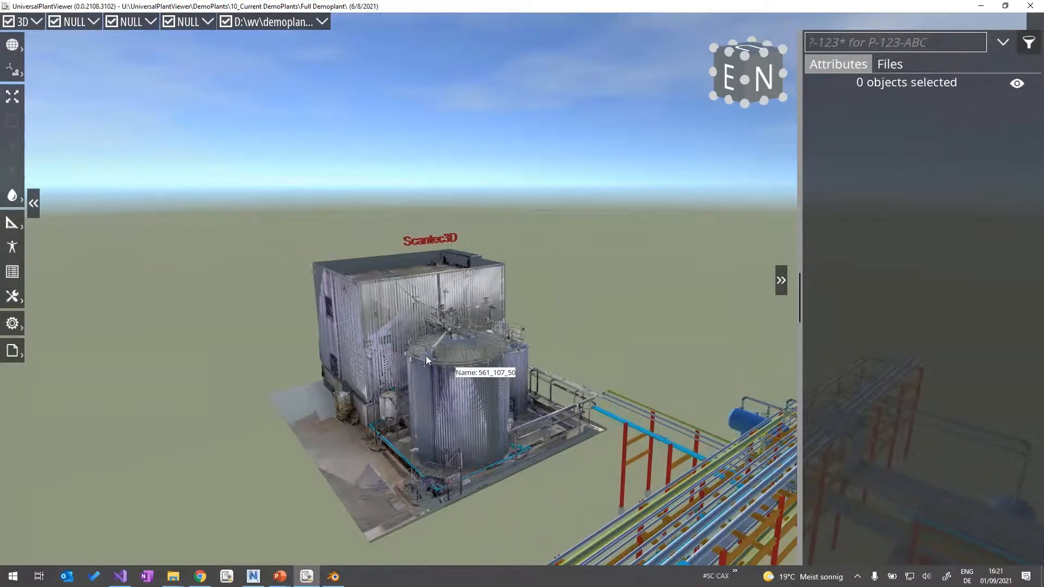
{"action": "left_click_drag", "start_coordinate": [389, 338], "coordinate": [428, 356]}
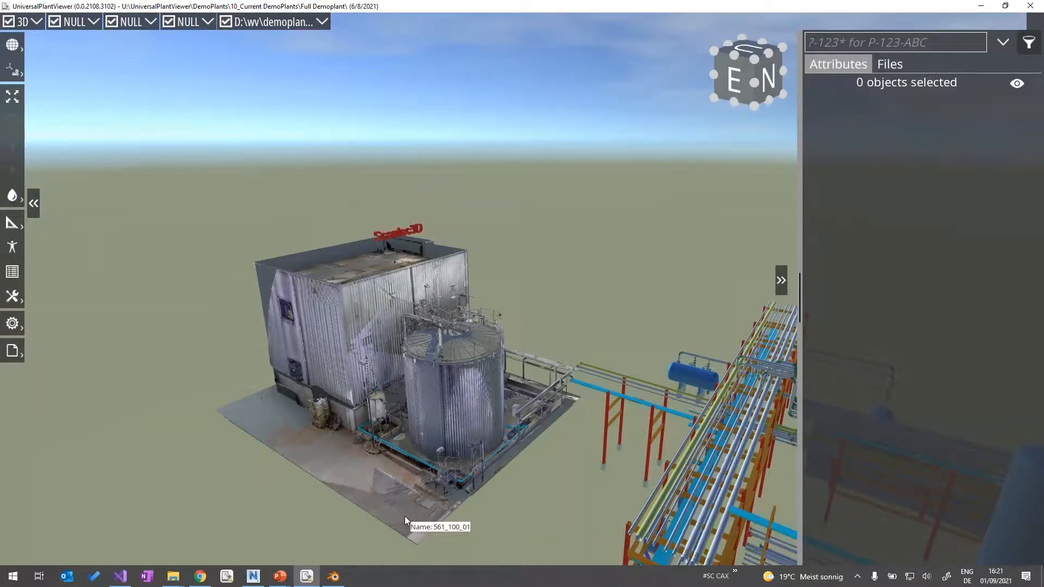
{"action": "scroll", "coordinate": [391, 512], "scroll_direction": "up", "scroll_amount": 1}
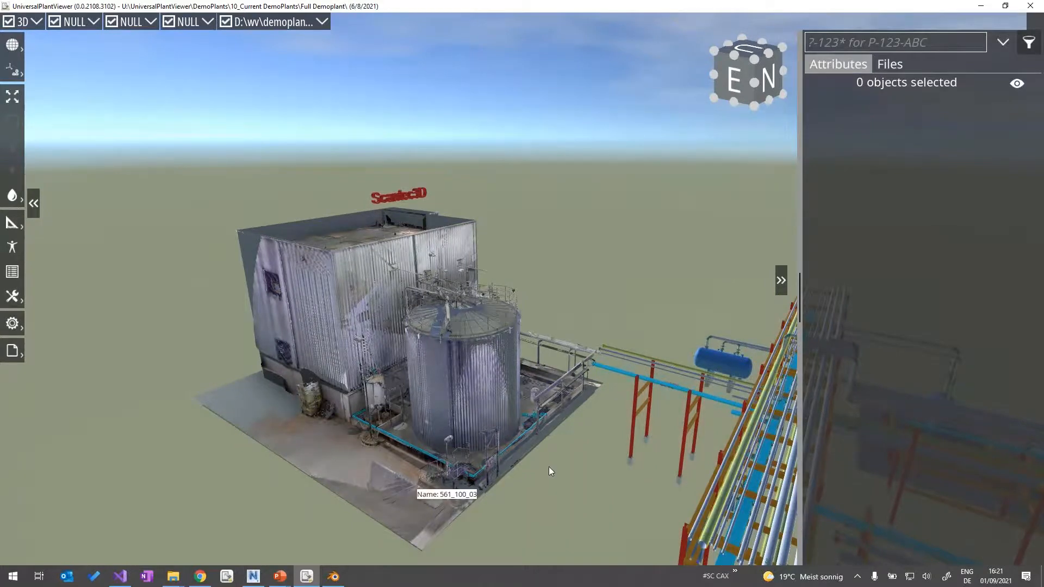
Go to the sulphur recovery structure, pick its floor slab and extend the selection to all of Recovery Stage 1-A
{"action": "left_click_drag", "start_coordinate": [667, 400], "coordinate": [384, 342]}
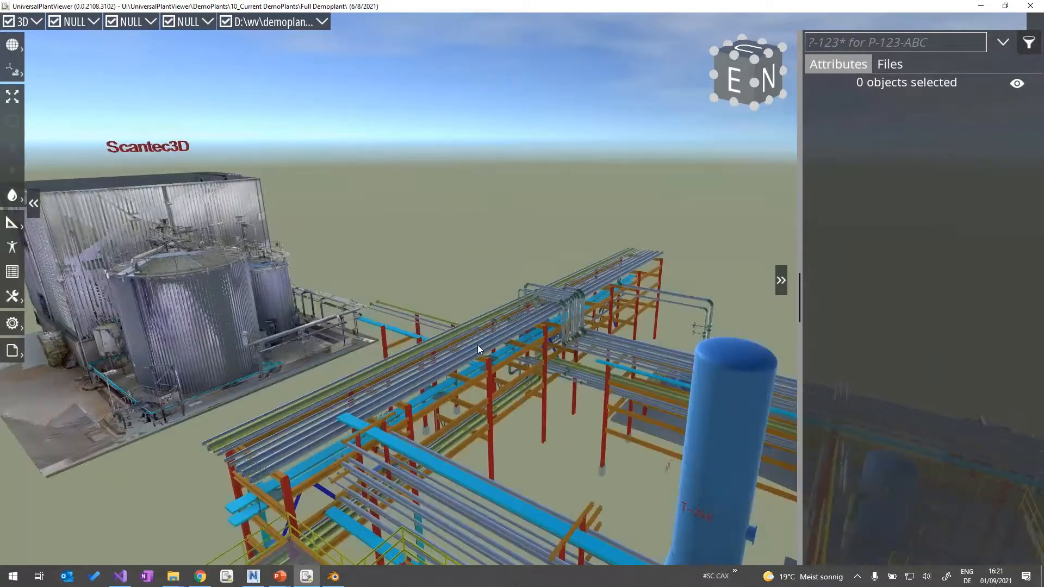
{"action": "scroll", "coordinate": [477, 345], "scroll_direction": "down", "scroll_amount": 2}
{"action": "left_click_drag", "start_coordinate": [634, 433], "coordinate": [425, 442]}
{"action": "scroll", "coordinate": [445, 381], "scroll_direction": "up", "scroll_amount": 4}
{"action": "scroll", "coordinate": [423, 436], "scroll_direction": "up", "scroll_amount": 3}
{"action": "left_click", "coordinate": [414, 447]}
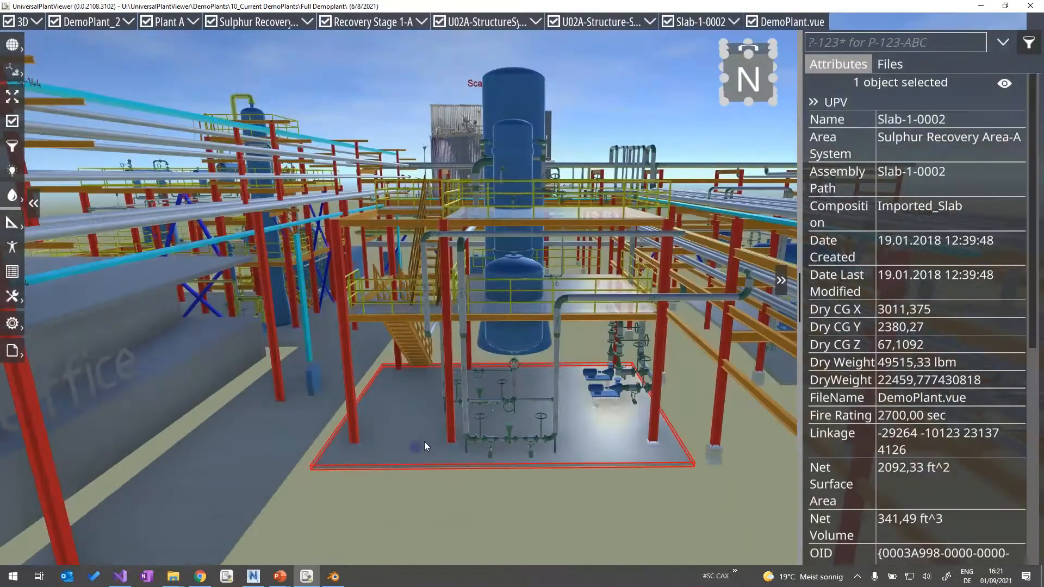
{"action": "left_click", "coordinate": [382, 22]}
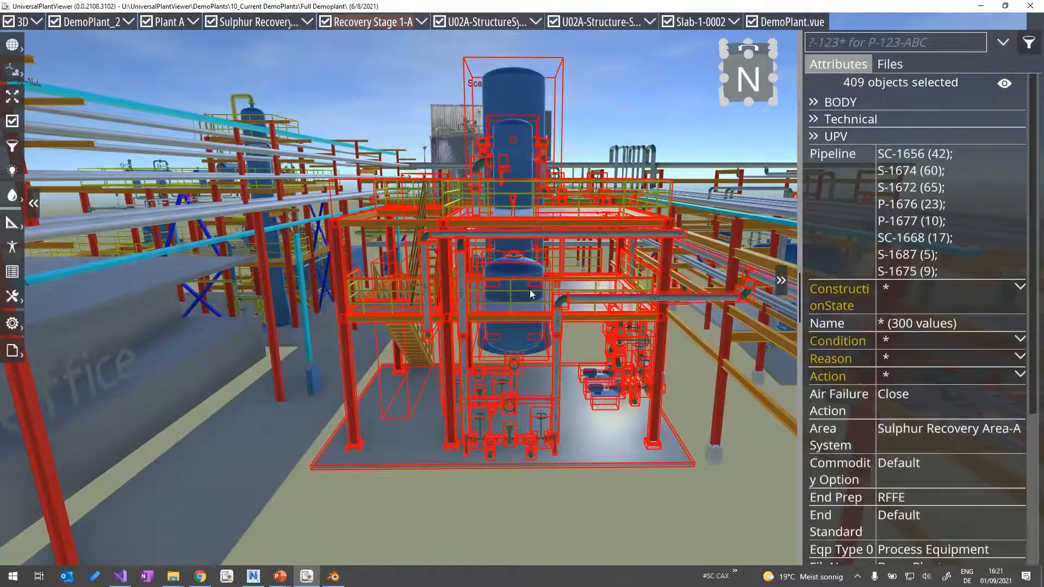
Export the selected Recovery Stage 1-A objects as an OBJ file named Demo11 in D:\Webinar and dismiss the warning
{"action": "left_click_drag", "start_coordinate": [530, 291], "coordinate": [574, 304]}
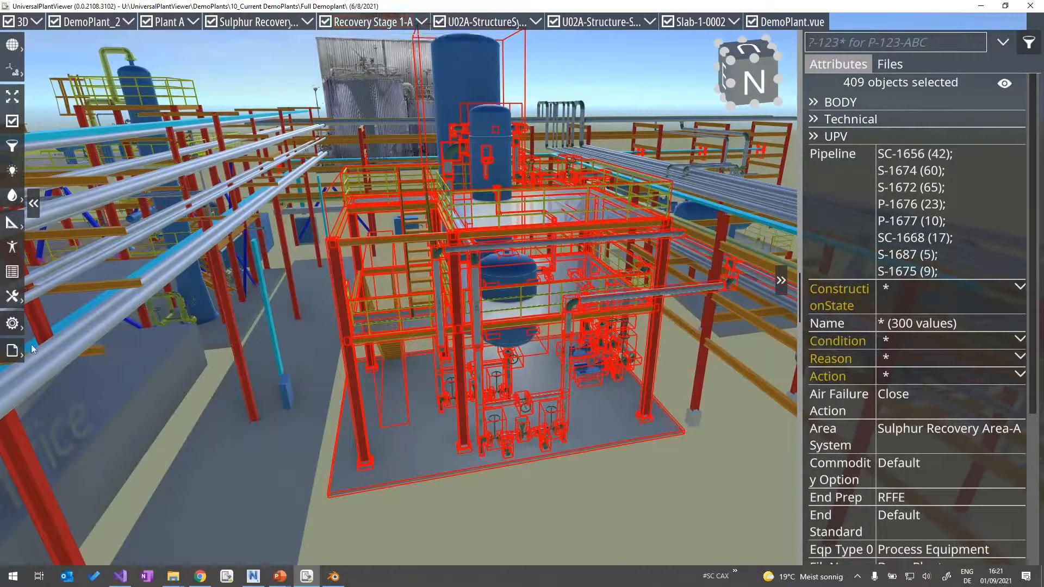
{"action": "left_click", "coordinate": [14, 351]}
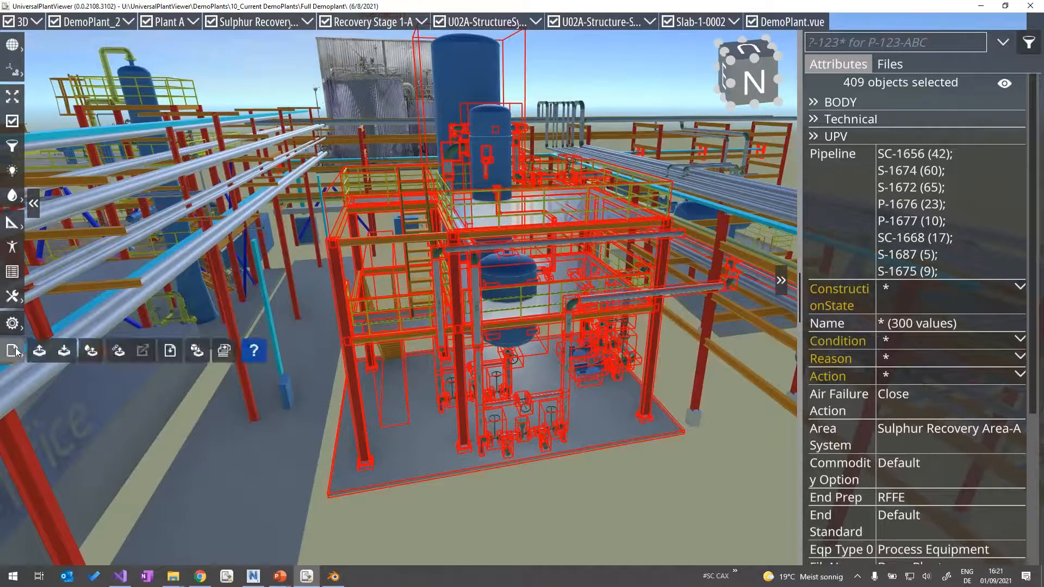
{"action": "left_click", "coordinate": [199, 352]}
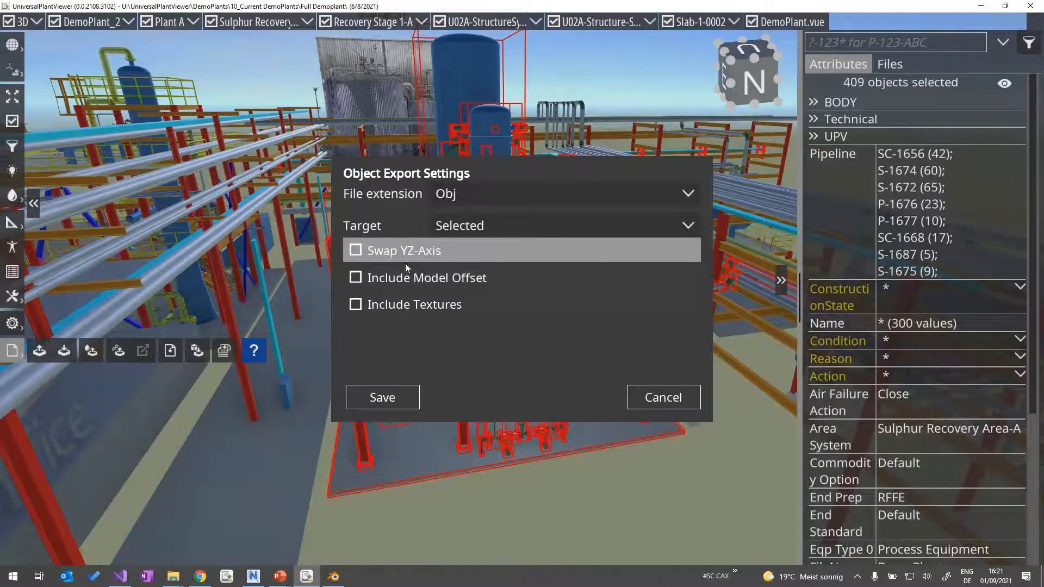
{"action": "left_click", "coordinate": [381, 399]}
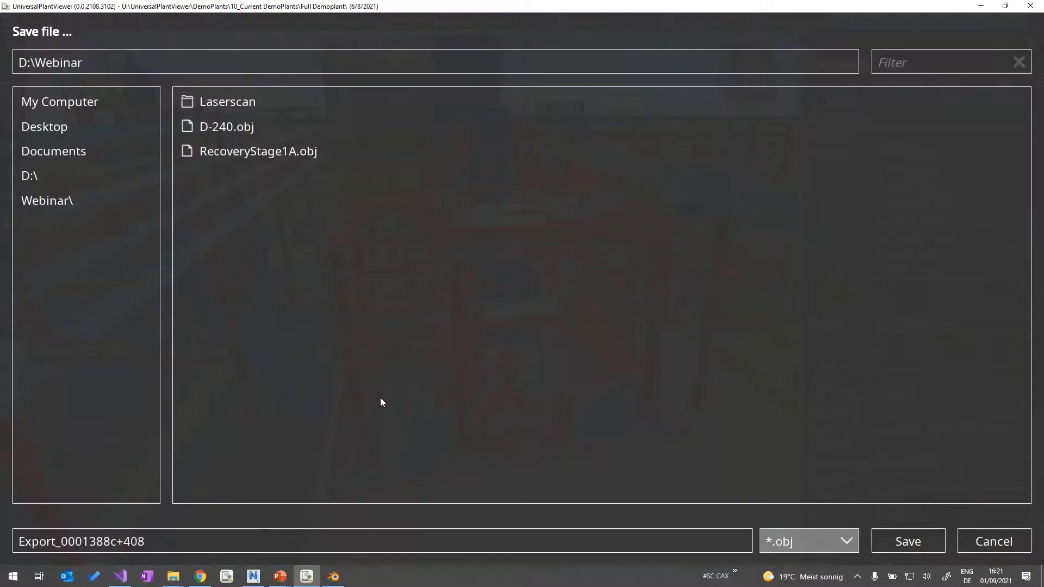
{"action": "left_click", "coordinate": [240, 540]}
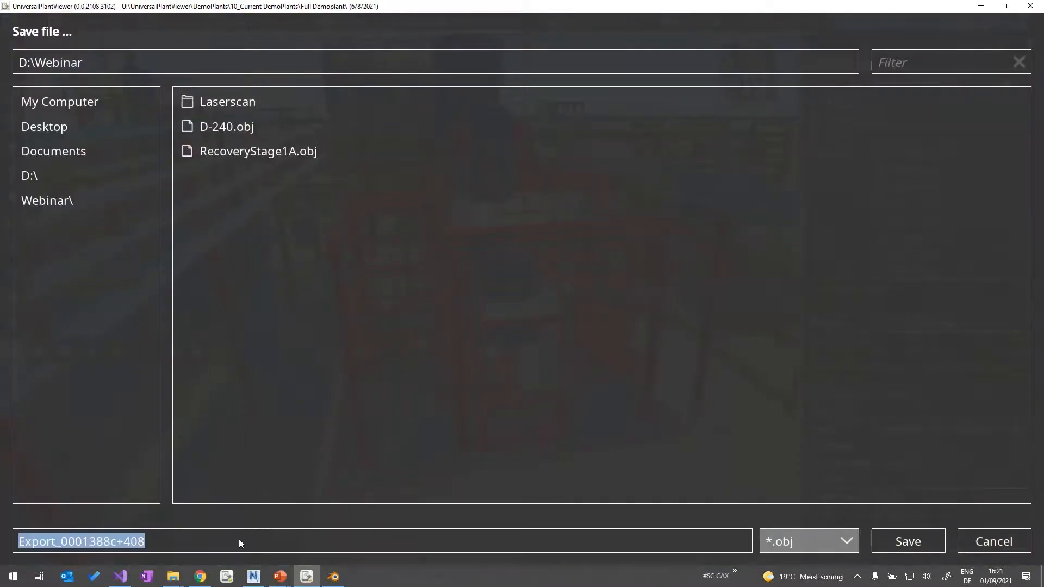
{"action": "type", "text": "Demo11"}
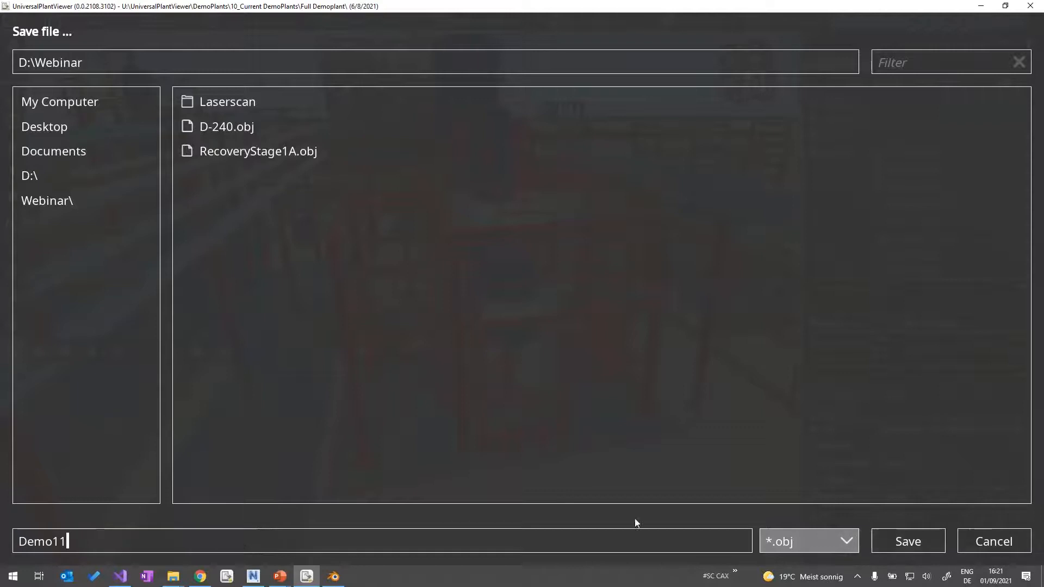
{"action": "left_click", "coordinate": [905, 541]}
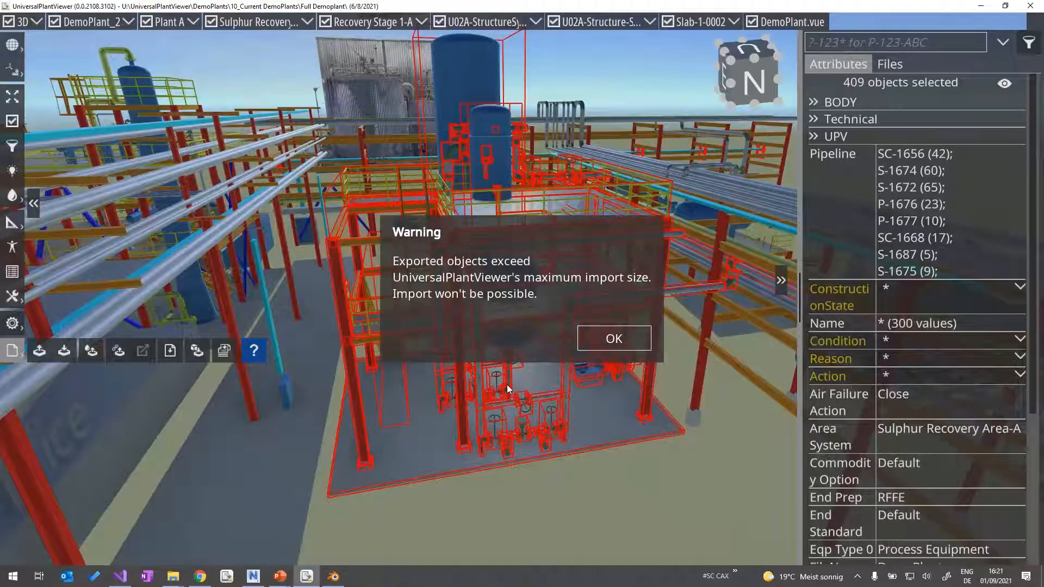
{"action": "left_click", "coordinate": [614, 339]}
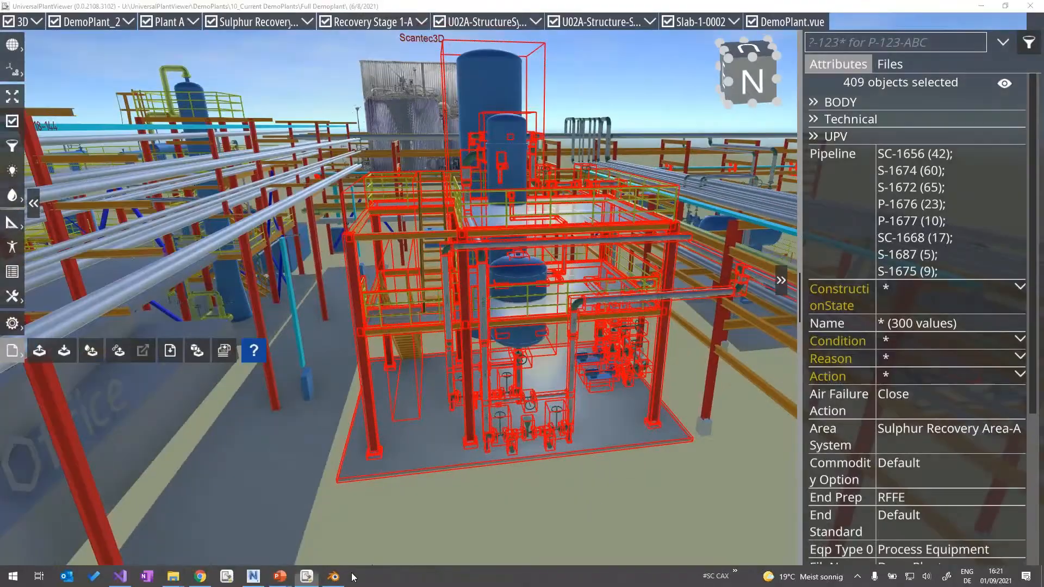
Switch to Blender, start a new General scene and delete its default cube
{"action": "left_click", "coordinate": [334, 576]}
{"action": "left_click", "coordinate": [24, 20]}
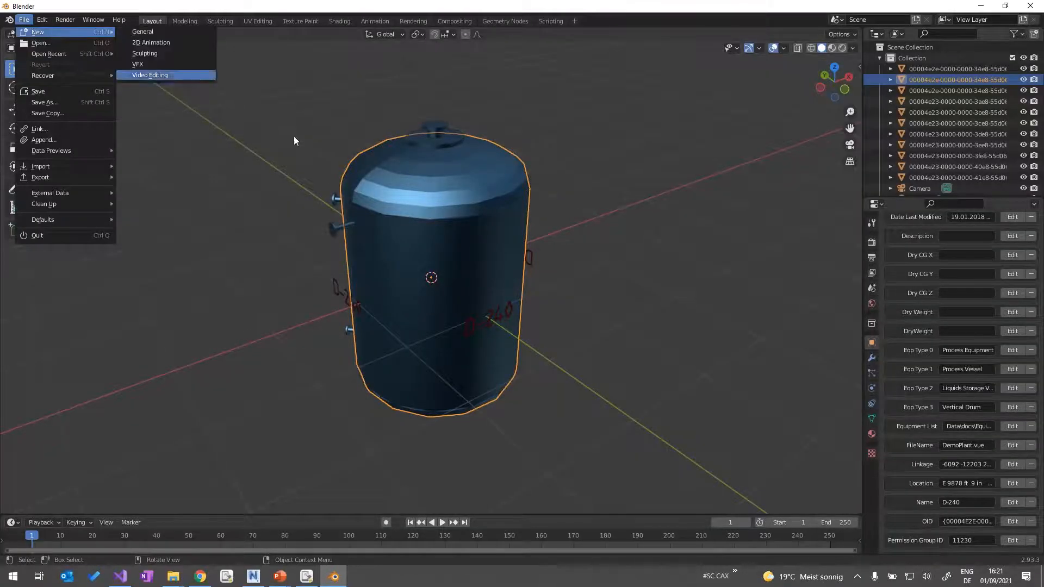
{"action": "left_click", "coordinate": [31, 20]}
{"action": "mouse_move", "coordinate": [82, 32]}
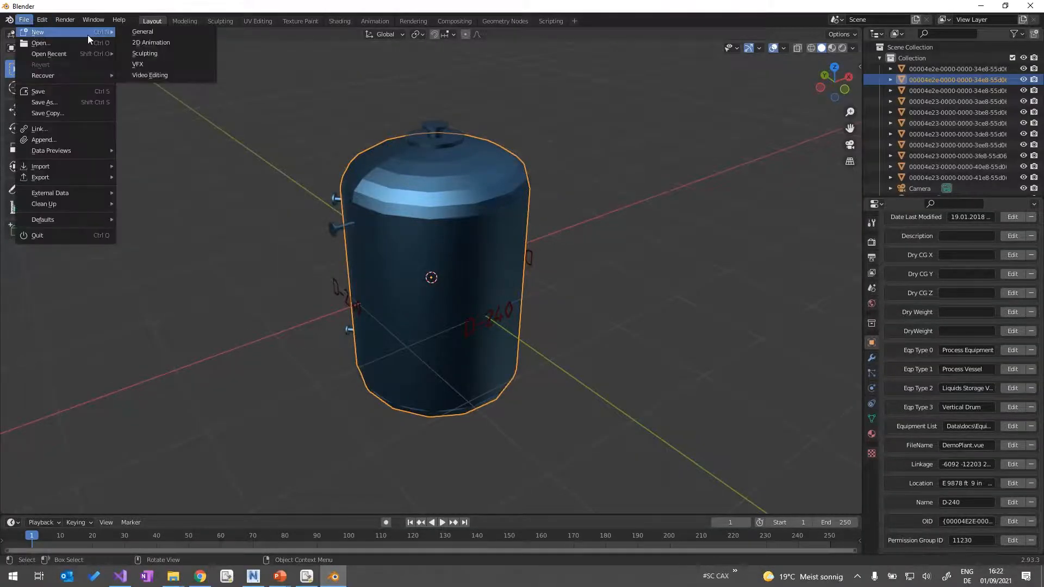
{"action": "left_click", "coordinate": [131, 31]}
{"action": "left_click", "coordinate": [552, 313]}
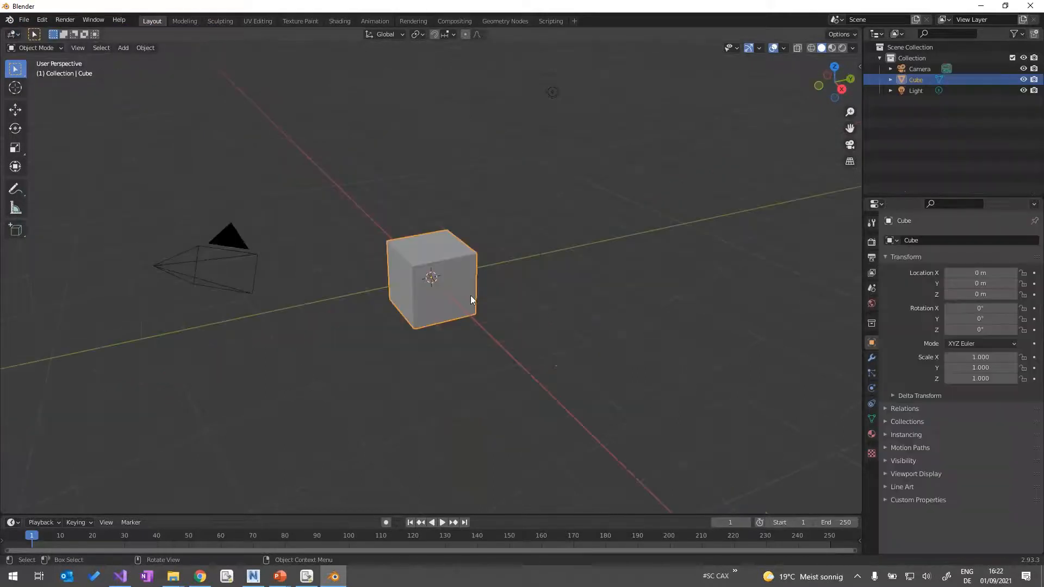
{"action": "key", "text": "Delete"}
Start a Wavefront OBJ import and choose Demo11.obj from the D:\Webinar folder
{"action": "left_click", "coordinate": [25, 21]}
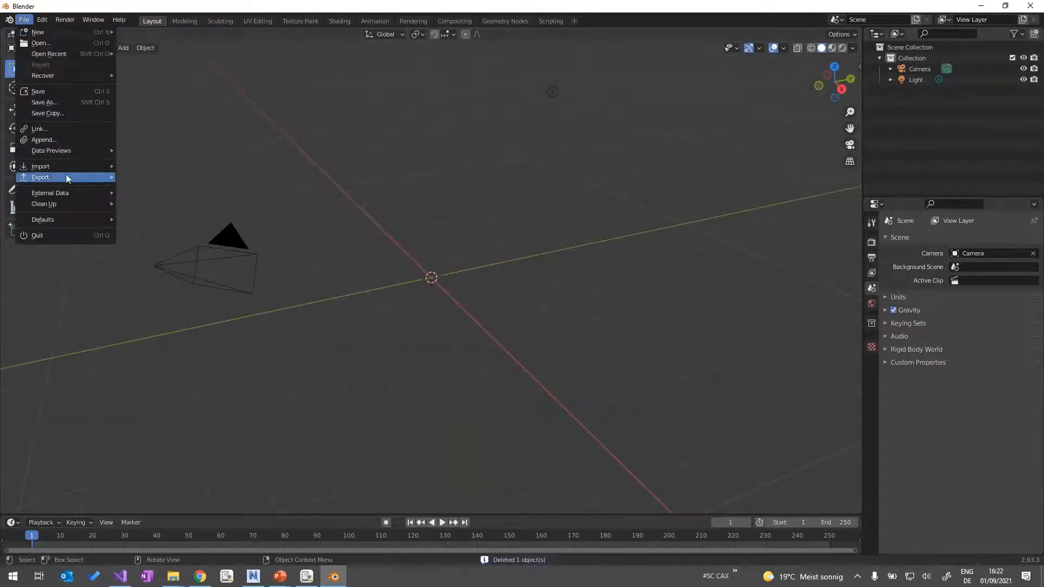
{"action": "mouse_move", "coordinate": [64, 169]}
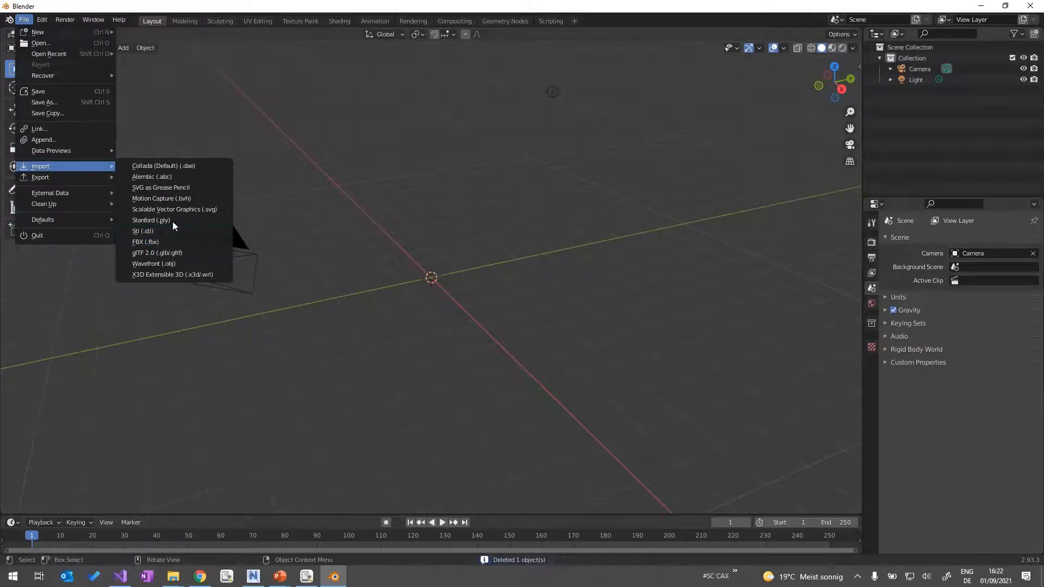
{"action": "left_click", "coordinate": [179, 264]}
{"action": "left_click", "coordinate": [272, 162]}
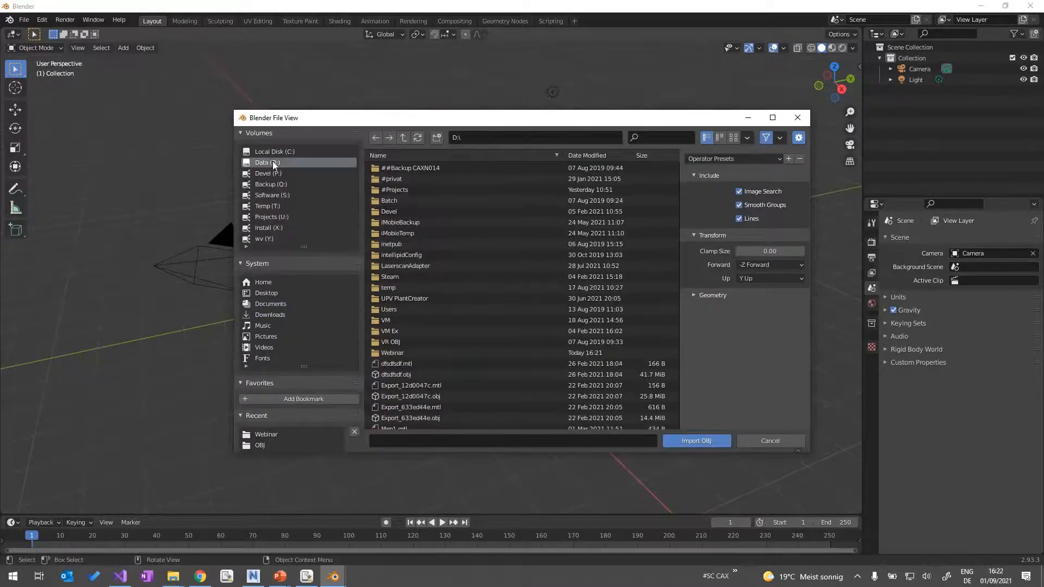
{"action": "left_click", "coordinate": [399, 352]}
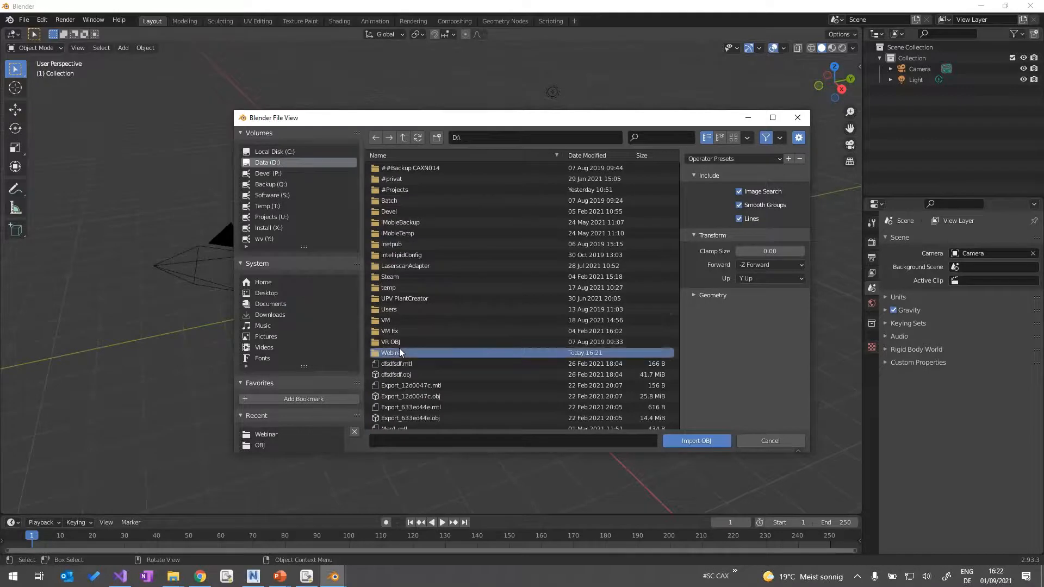
{"action": "double_click", "coordinate": [396, 352]}
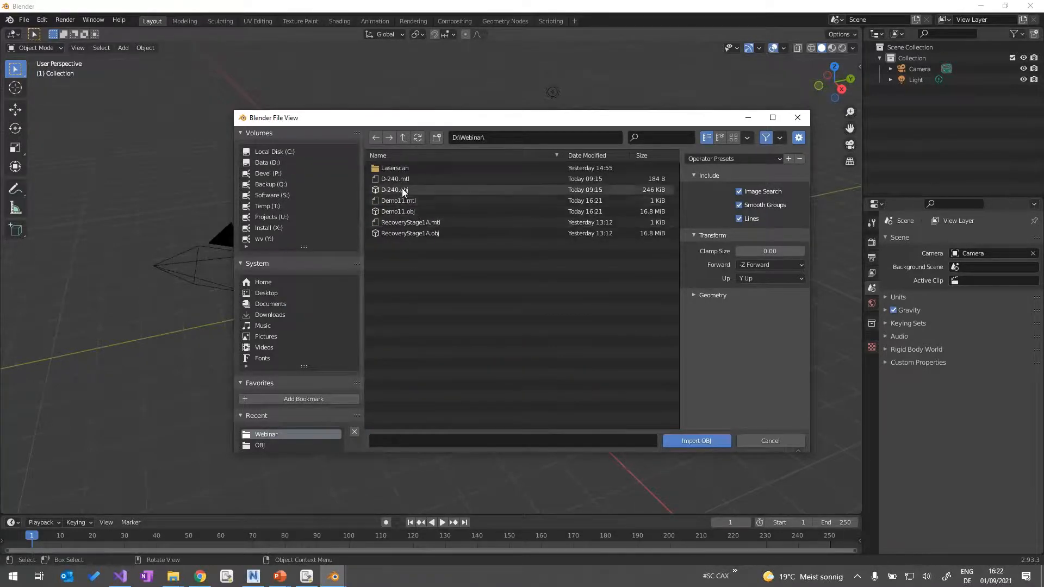
{"action": "left_click", "coordinate": [396, 211]}
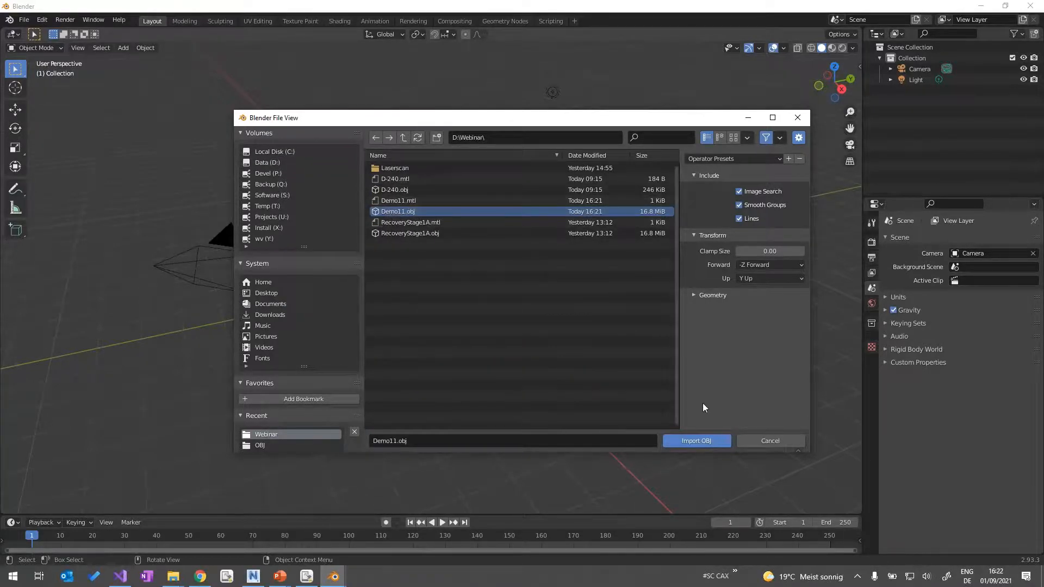
Adjust the up axis in the OBJ import's transform options and import the chosen file
{"action": "left_click", "coordinate": [788, 277]}
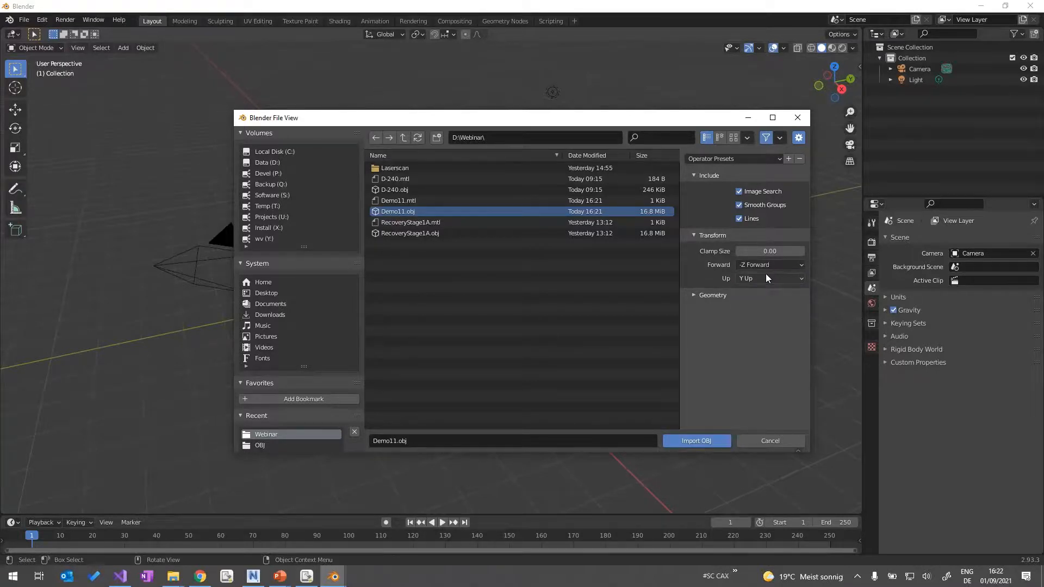
{"action": "left_click", "coordinate": [767, 276]}
{"action": "left_click", "coordinate": [767, 317]}
{"action": "left_click", "coordinate": [706, 441]}
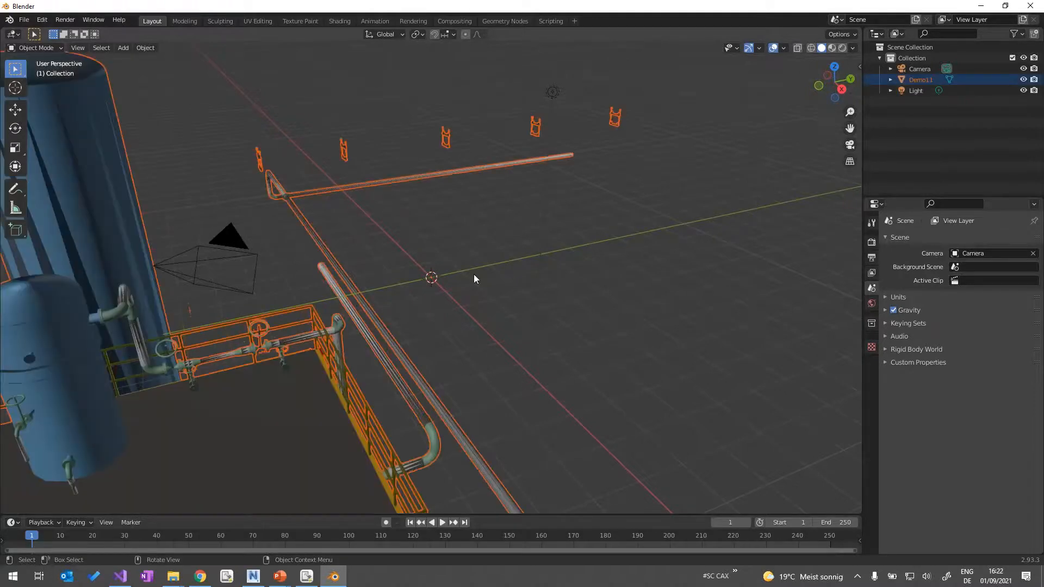
Examine the imported Recovery Stage 1-A model from above and the side, including its vessels, platforms, railings and piping
{"action": "scroll", "coordinate": [474, 275], "scroll_direction": "down", "scroll_amount": 6}
{"action": "middle_click_drag", "start_coordinate": [397, 326], "coordinate": [419, 337]}
{"action": "scroll", "coordinate": [414, 369], "scroll_direction": "up", "scroll_amount": 5}
{"action": "right_click", "coordinate": [411, 406]}
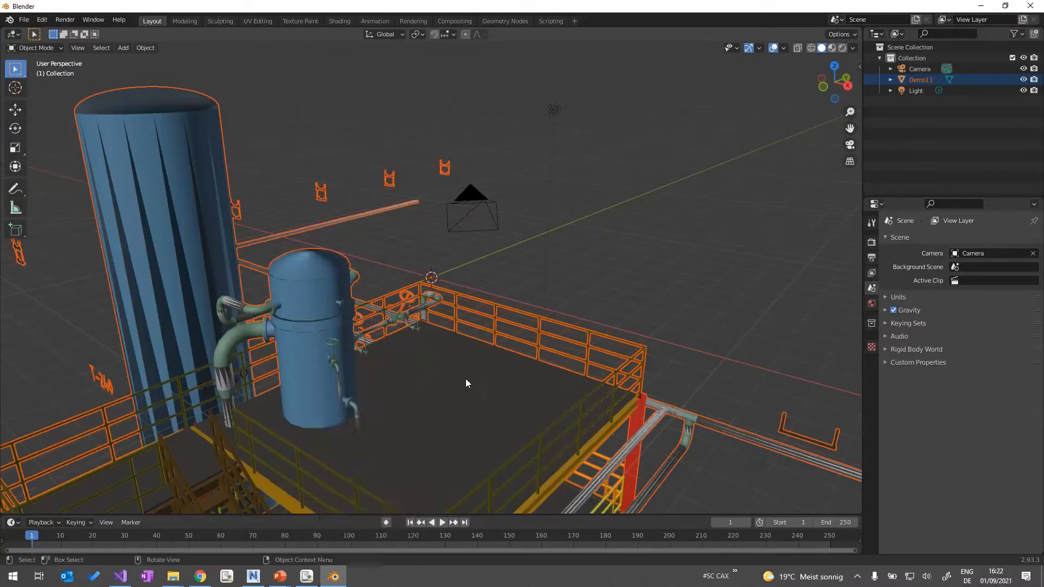
{"action": "middle_click_drag", "start_coordinate": [414, 405], "coordinate": [435, 451]}
{"action": "left_click_drag", "start_coordinate": [439, 450], "coordinate": [352, 452]}
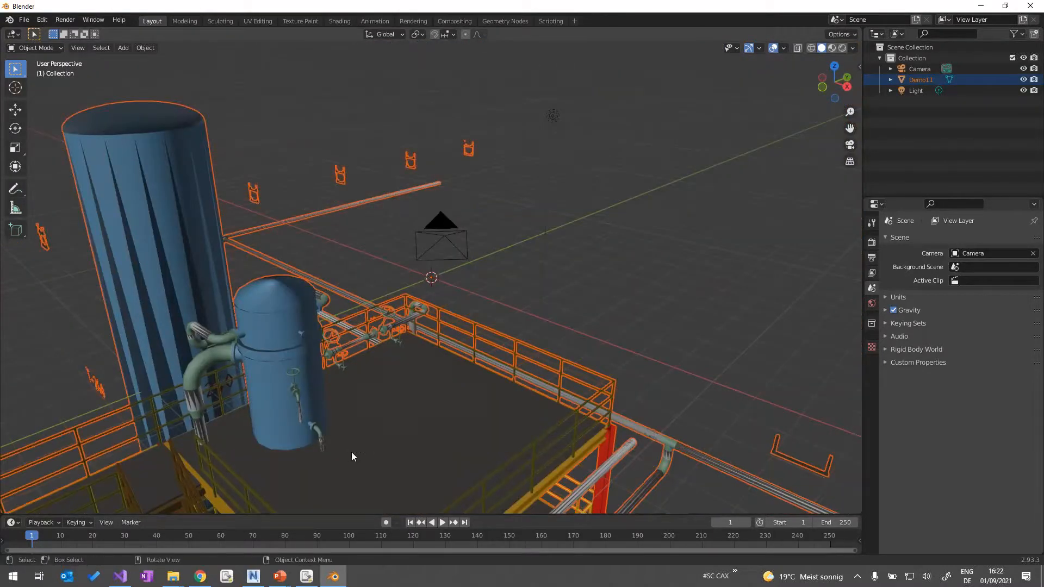
{"action": "middle_click_drag", "start_coordinate": [387, 427], "coordinate": [223, 360]}
{"action": "left_click_drag", "start_coordinate": [238, 295], "coordinate": [287, 321]}
{"action": "scroll", "coordinate": [272, 265], "scroll_direction": "up", "scroll_amount": 3}
{"action": "scroll", "coordinate": [273, 266], "scroll_direction": "down", "scroll_amount": 6}
{"action": "middle_click_drag", "start_coordinate": [272, 265], "coordinate": [461, 253]}
{"action": "scroll", "coordinate": [301, 352], "scroll_direction": "up", "scroll_amount": 5}
{"action": "scroll", "coordinate": [301, 353], "scroll_direction": "down", "scroll_amount": 6}
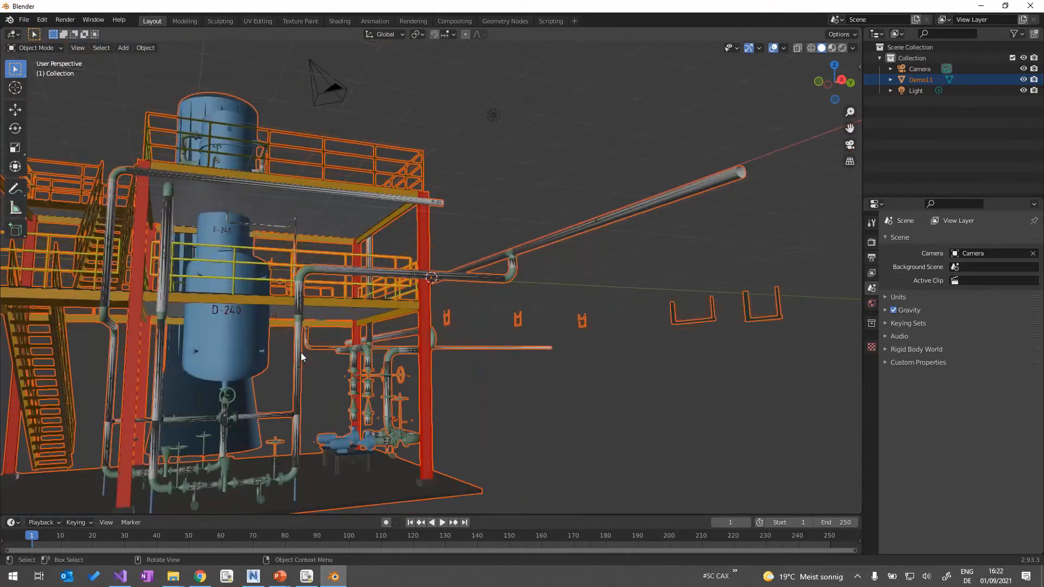